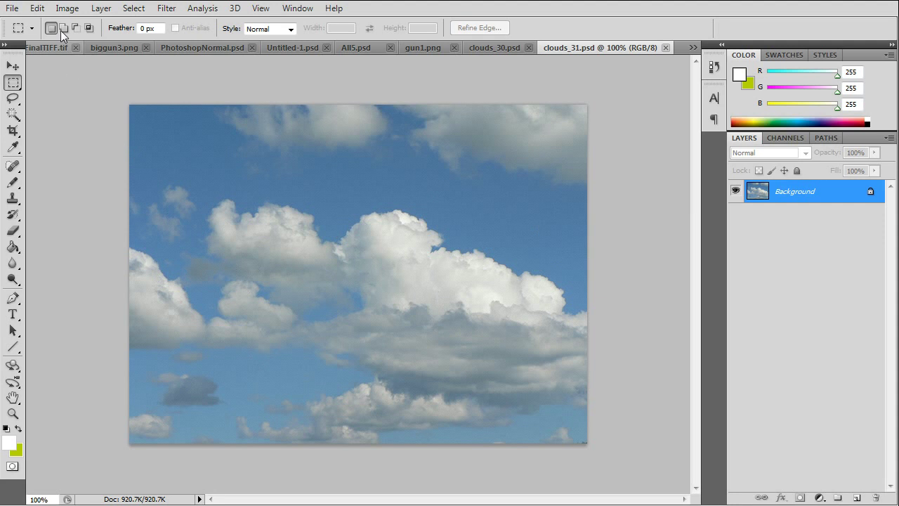
Step: Start an Indexed Color conversion with Black and White forced and 6 colours
{"action": "left_click", "coordinate": [67, 10]}
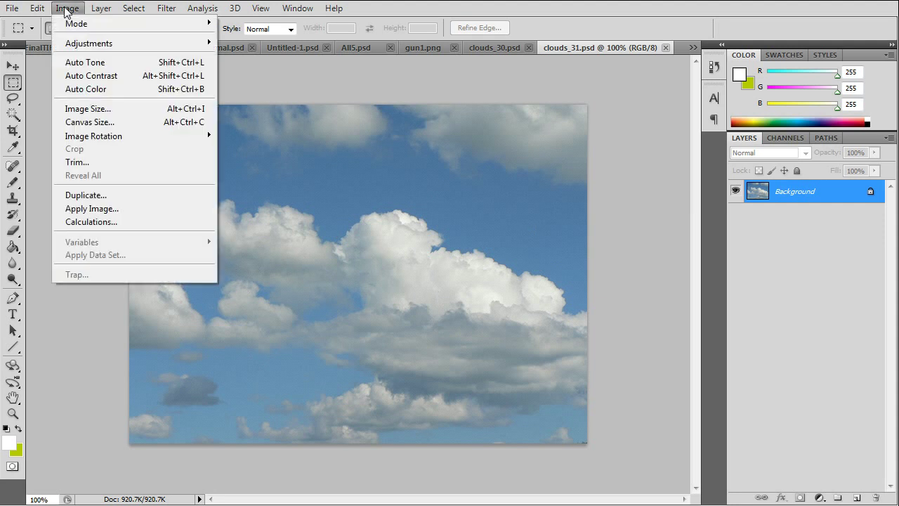
{"action": "mouse_move", "coordinate": [85, 26]}
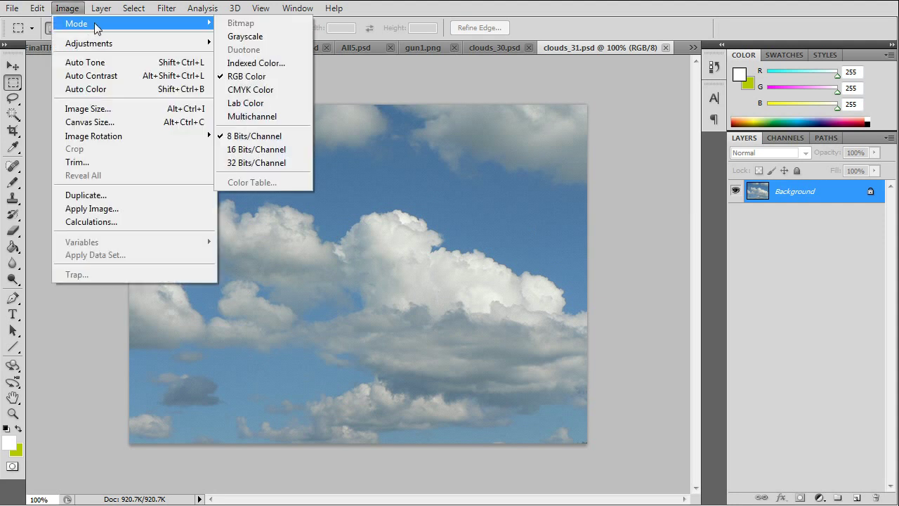
{"action": "left_click", "coordinate": [296, 66]}
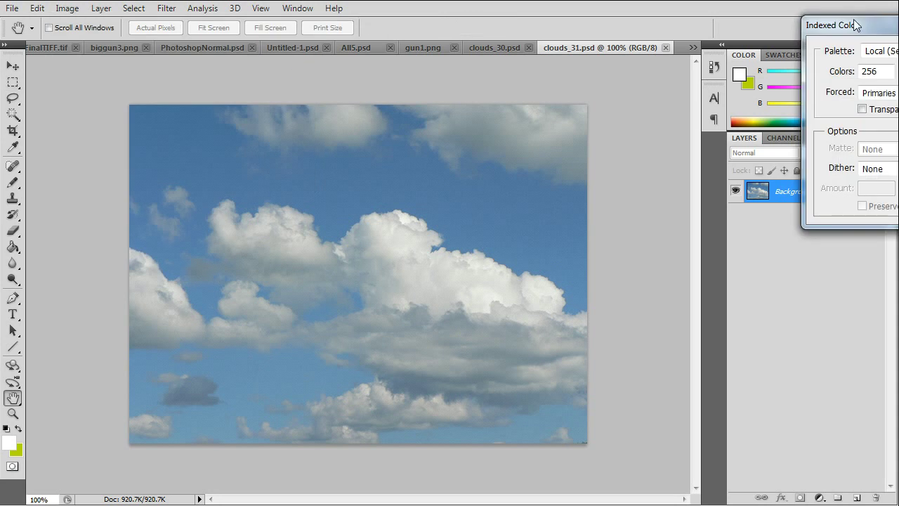
{"action": "left_click_drag", "start_coordinate": [852, 24], "coordinate": [597, 84]}
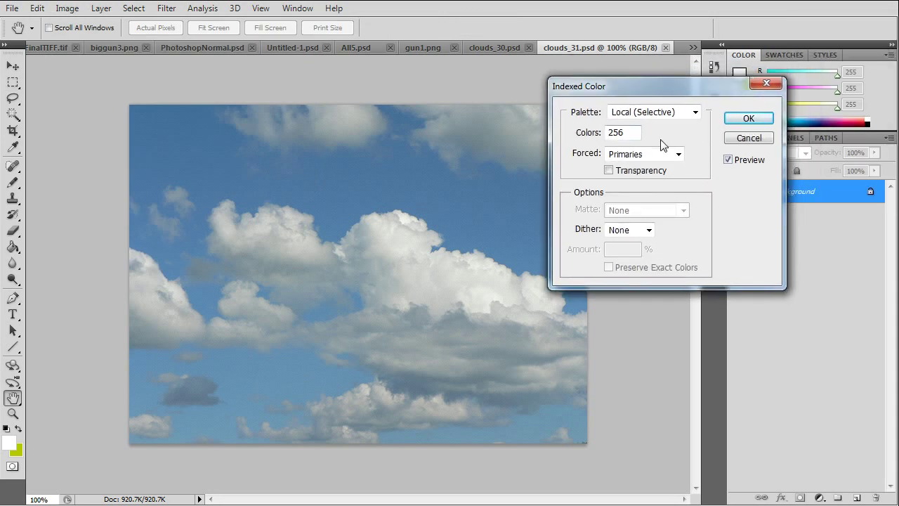
{"action": "left_click", "coordinate": [651, 155]}
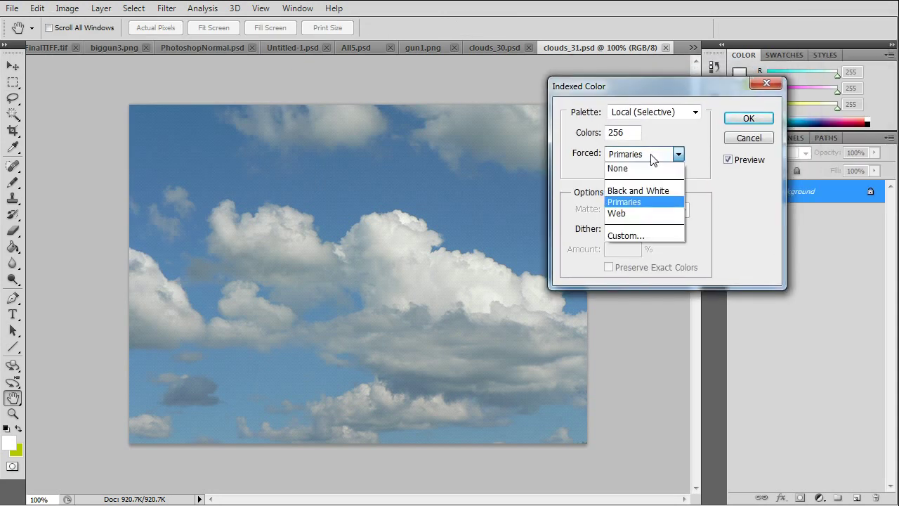
{"action": "left_click", "coordinate": [644, 189]}
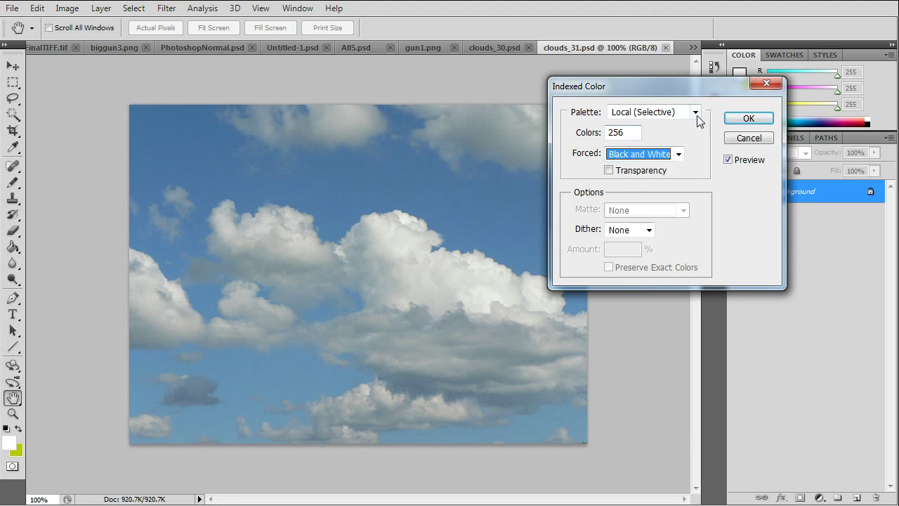
{"action": "double_click", "coordinate": [622, 134]}
{"action": "type", "text": "6"}
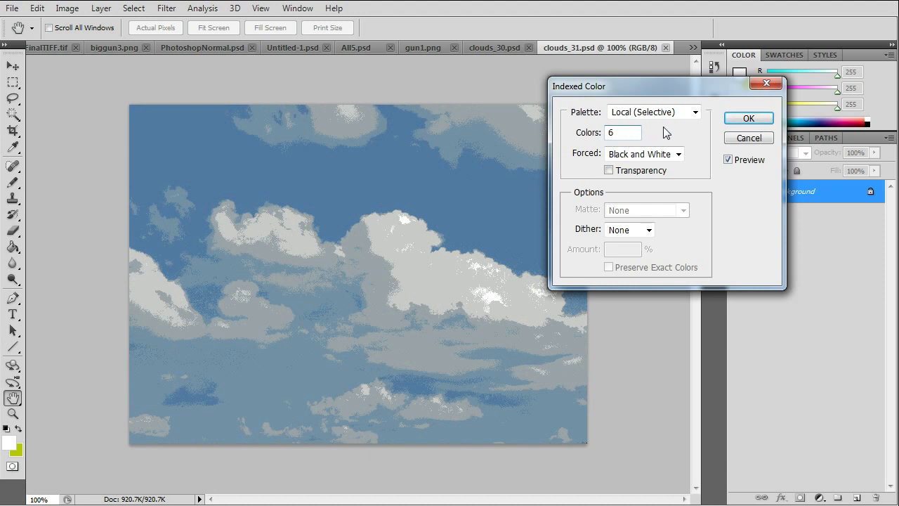
Step: Compare the Local palettes, settle on Local (Selective), and apply the conversion
{"action": "left_click", "coordinate": [695, 113]}
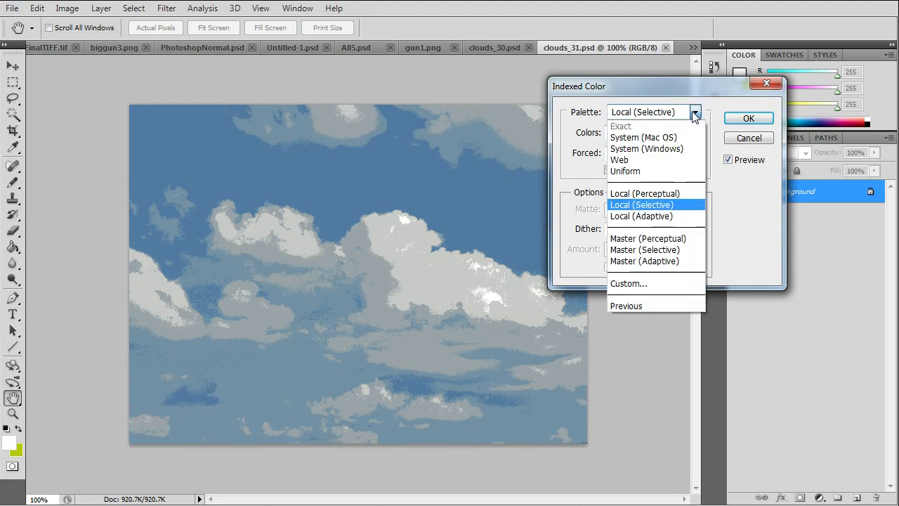
{"action": "left_click", "coordinate": [669, 194]}
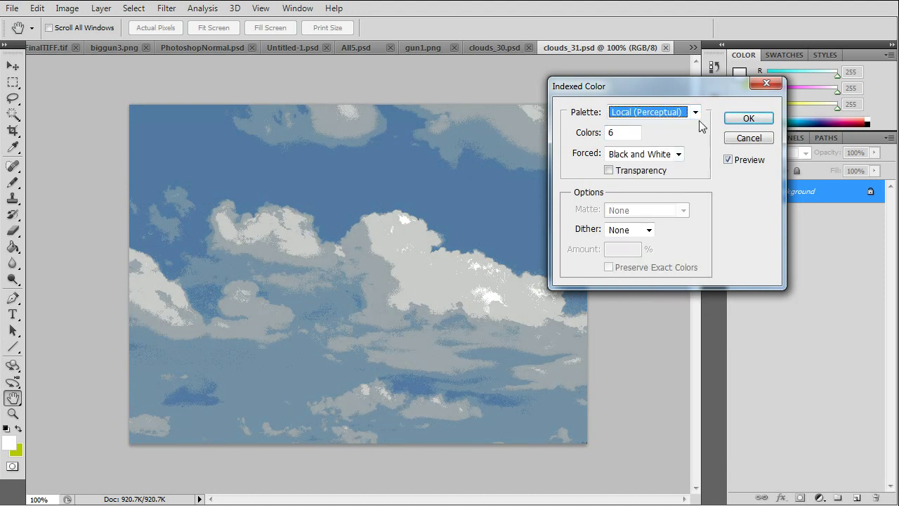
{"action": "left_click", "coordinate": [695, 113]}
{"action": "left_click", "coordinate": [674, 217]}
{"action": "left_click", "coordinate": [694, 113]}
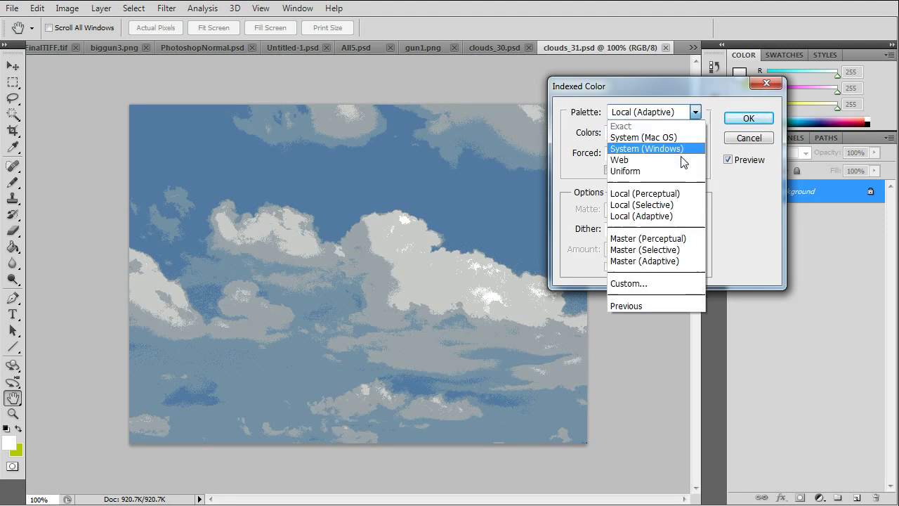
{"action": "left_click", "coordinate": [676, 204]}
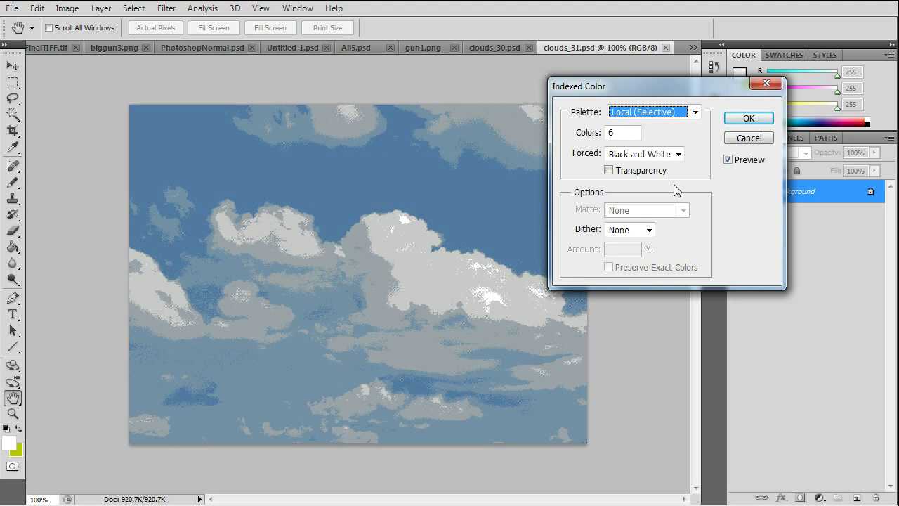
{"action": "left_click", "coordinate": [745, 120]}
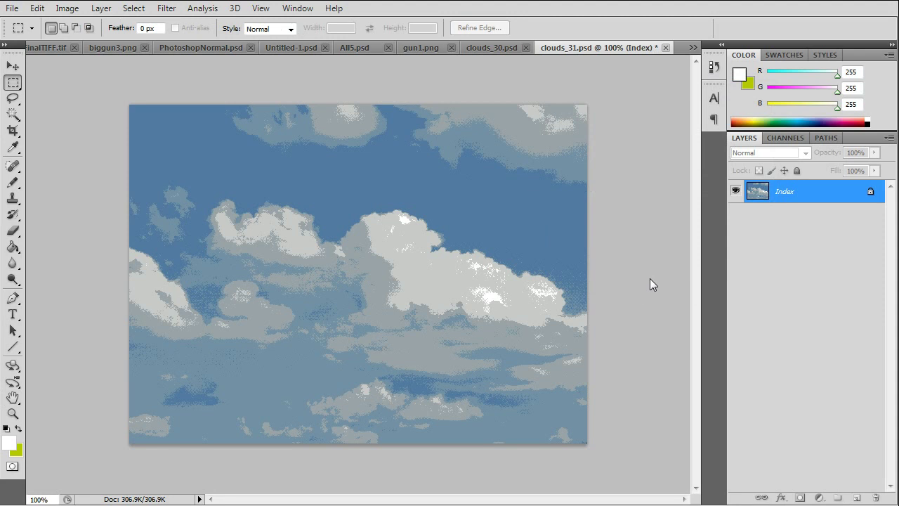
Step: Convert the image mode back to RGB Color
{"action": "left_click", "coordinate": [73, 10]}
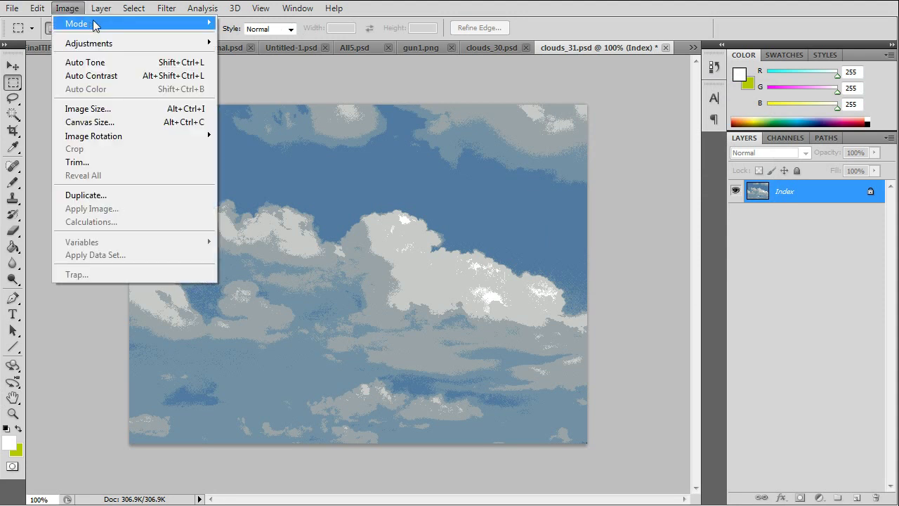
{"action": "mouse_move", "coordinate": [202, 23]}
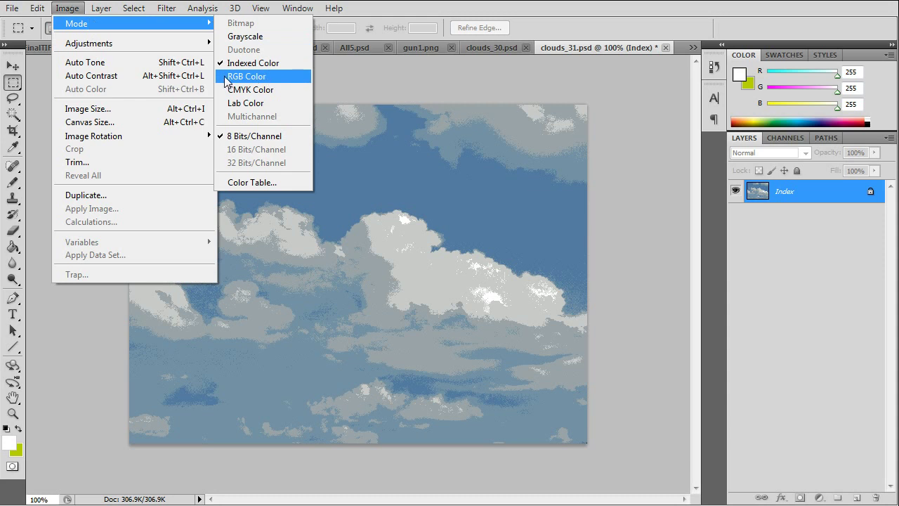
{"action": "left_click", "coordinate": [280, 76]}
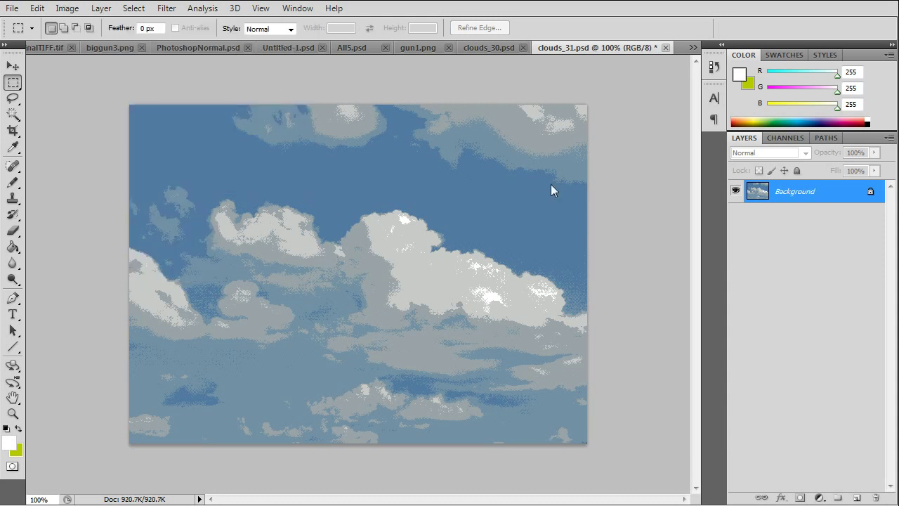
Step: Duplicate the layer twice to create Background copy and Background copy 2
{"action": "right_click", "coordinate": [830, 193]}
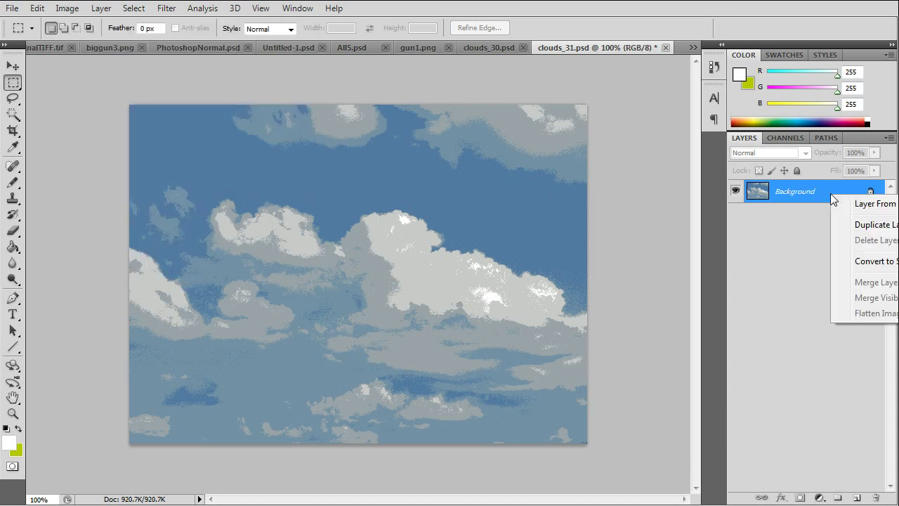
{"action": "left_click", "coordinate": [877, 225]}
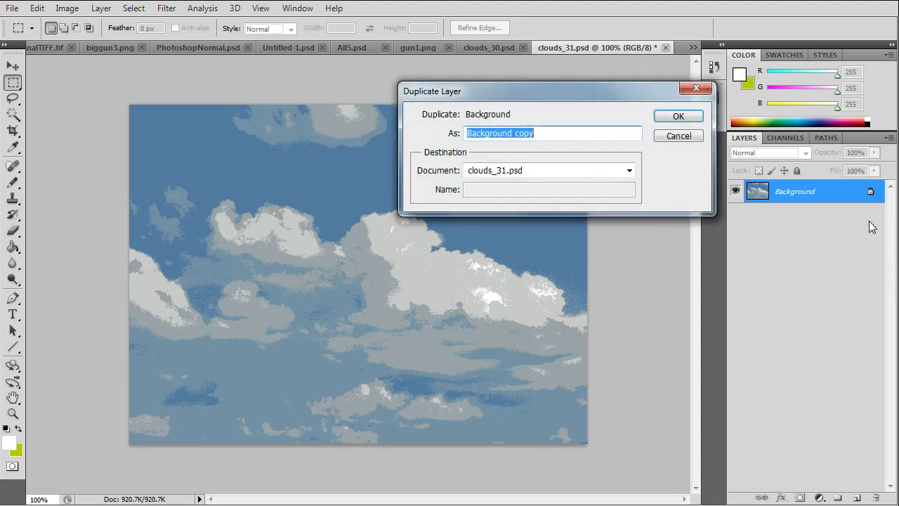
{"action": "left_click", "coordinate": [665, 115]}
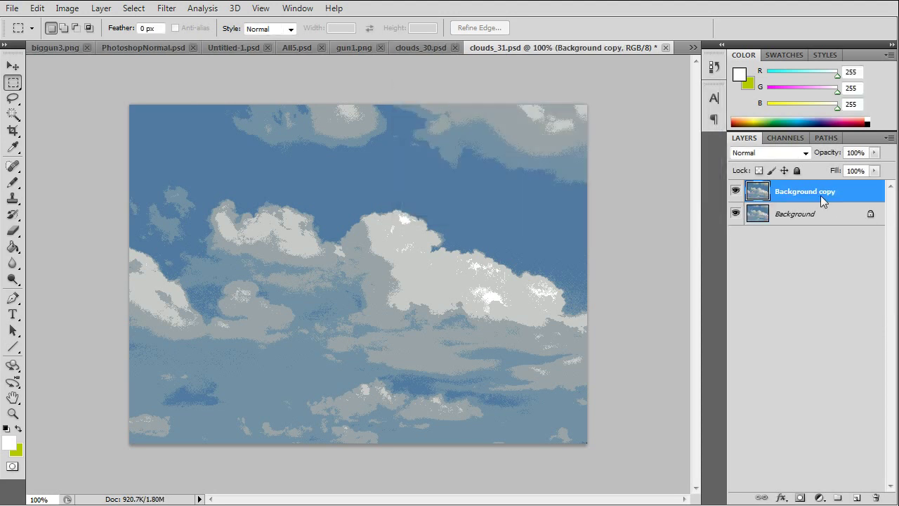
{"action": "right_click", "coordinate": [833, 193]}
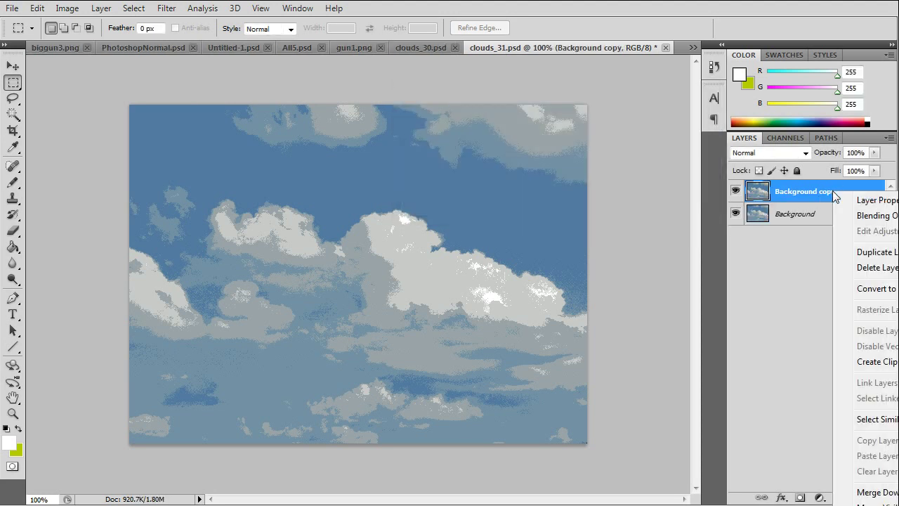
{"action": "left_click", "coordinate": [890, 257]}
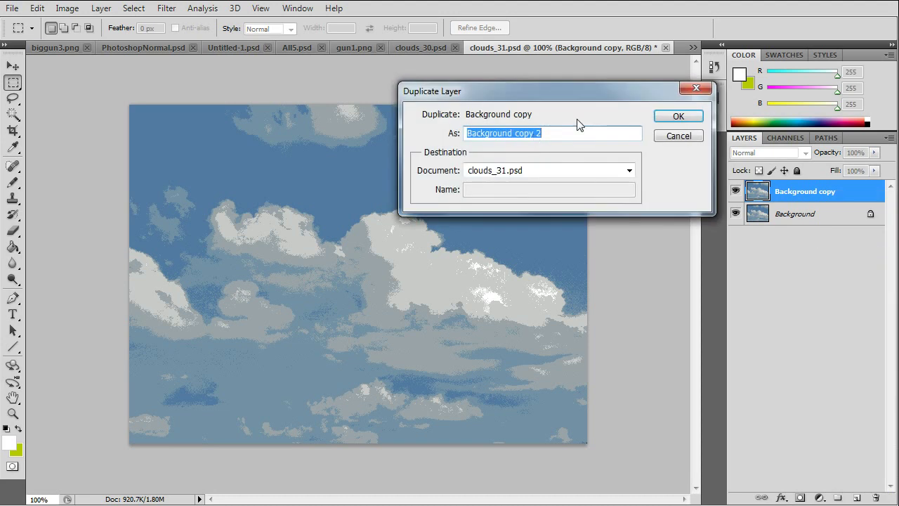
{"action": "left_click", "coordinate": [667, 115]}
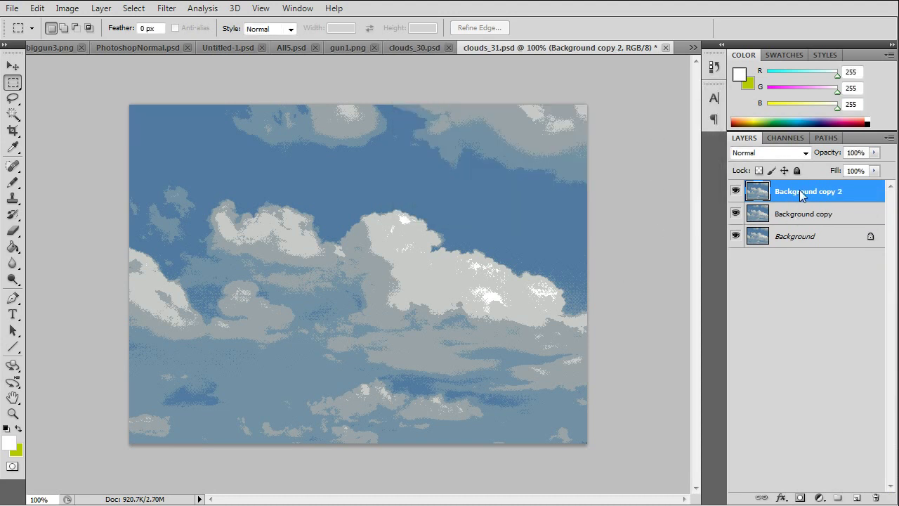
Step: Desaturate the top posterized layer to grey
{"action": "left_click", "coordinate": [67, 9]}
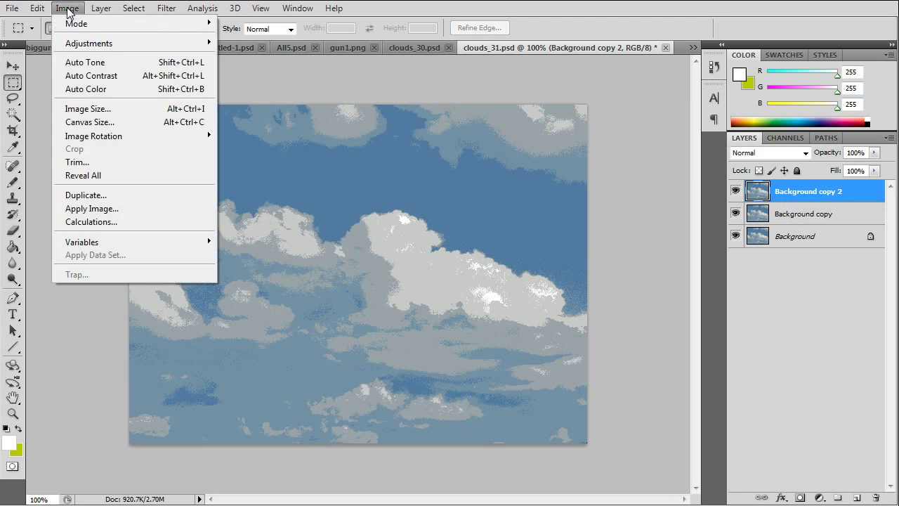
{"action": "mouse_move", "coordinate": [84, 43]}
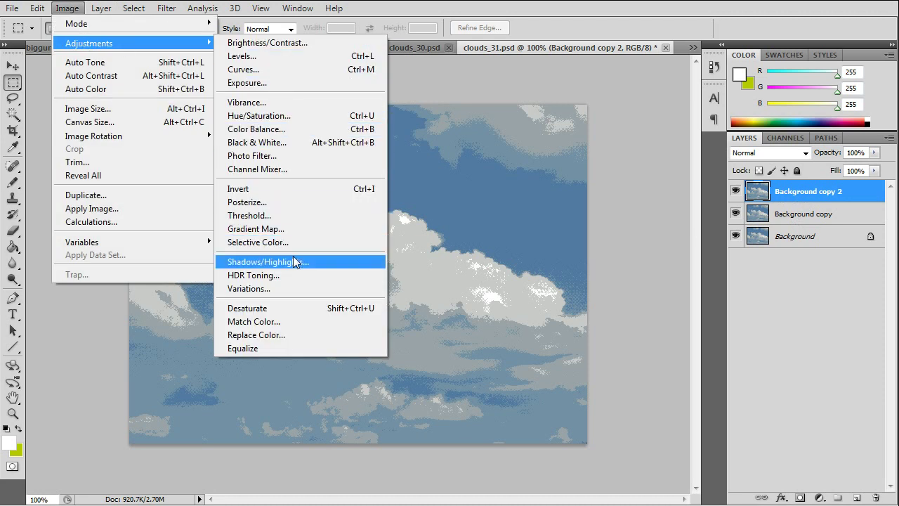
{"action": "left_click", "coordinate": [293, 310]}
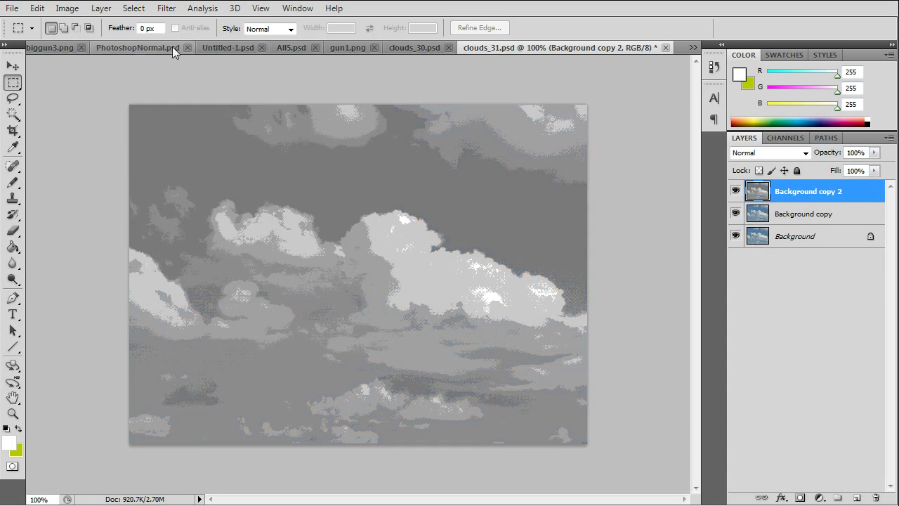
Step: Turn on the grid overlay from View > Show > Grid
{"action": "left_click", "coordinate": [261, 7]}
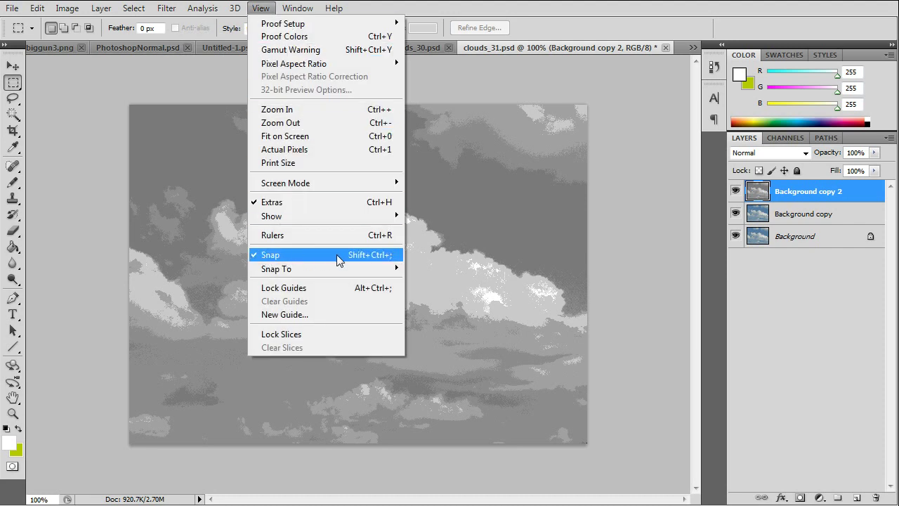
{"action": "mouse_move", "coordinate": [338, 219]}
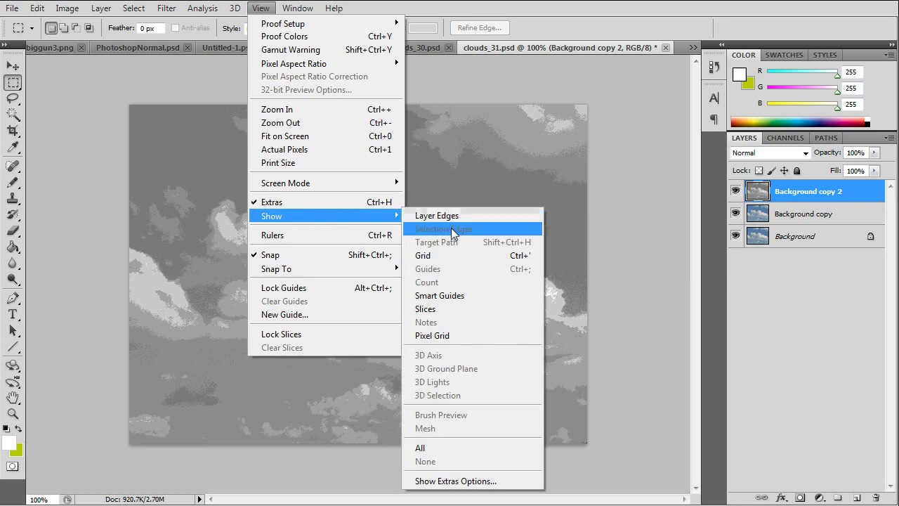
{"action": "left_click", "coordinate": [448, 255]}
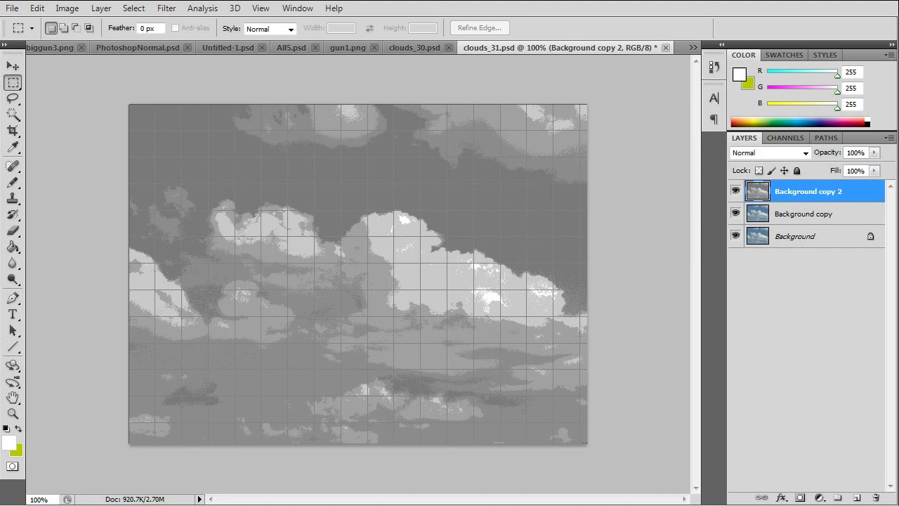
Step: Set Canvas Size height from 12.75 to 14.75 cm with a bottom-centre anchor
{"action": "left_click", "coordinate": [67, 9]}
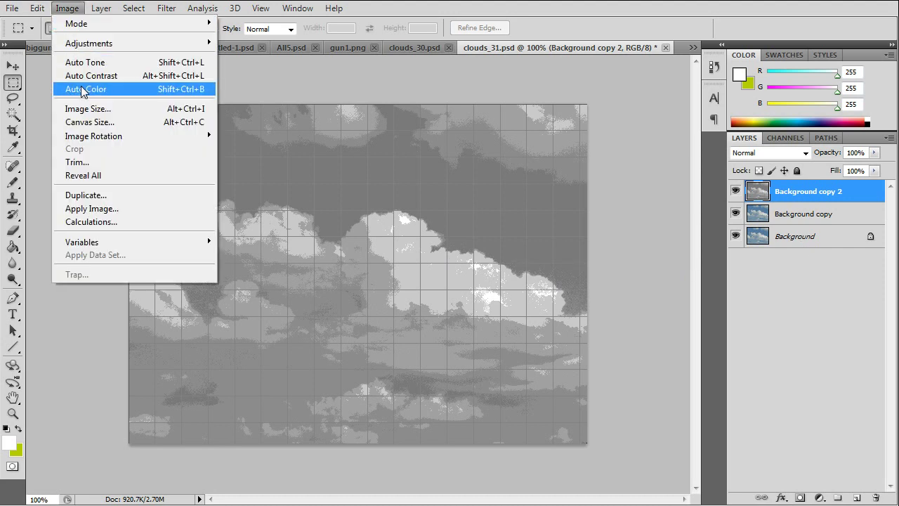
{"action": "left_click", "coordinate": [94, 121]}
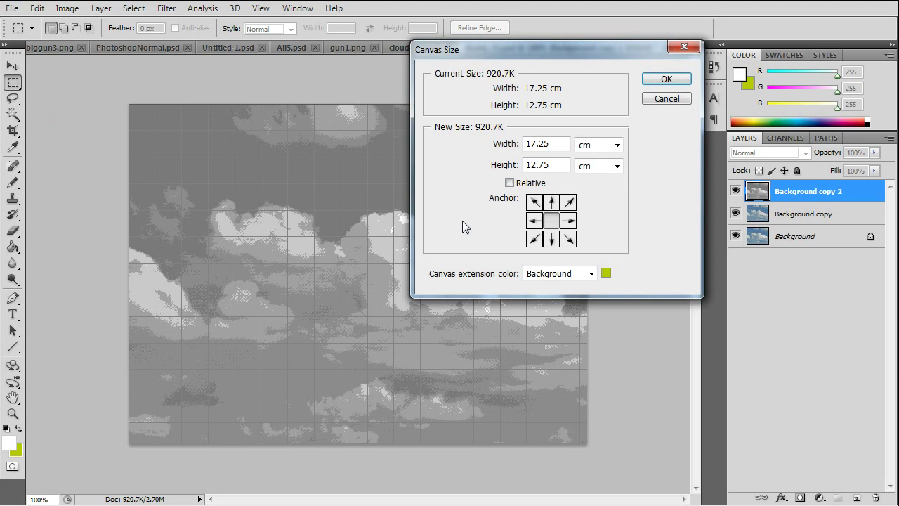
{"action": "left_click", "coordinate": [551, 239]}
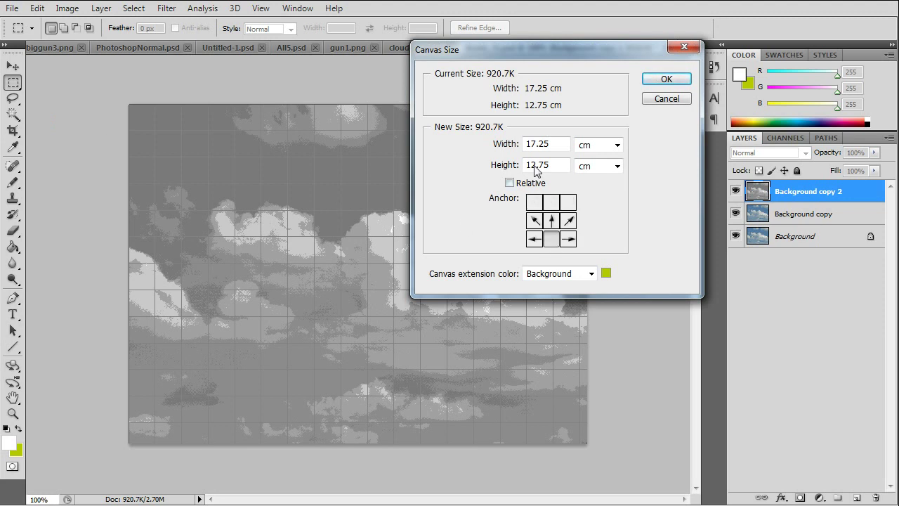
{"action": "left_click_drag", "start_coordinate": [538, 166], "coordinate": [523, 169]}
{"action": "type", "text": "14"}
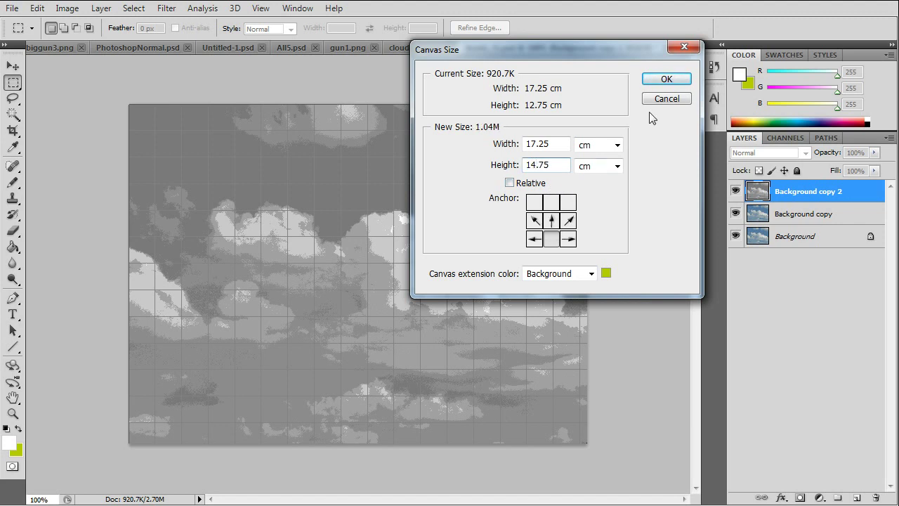
{"action": "left_click", "coordinate": [667, 79]}
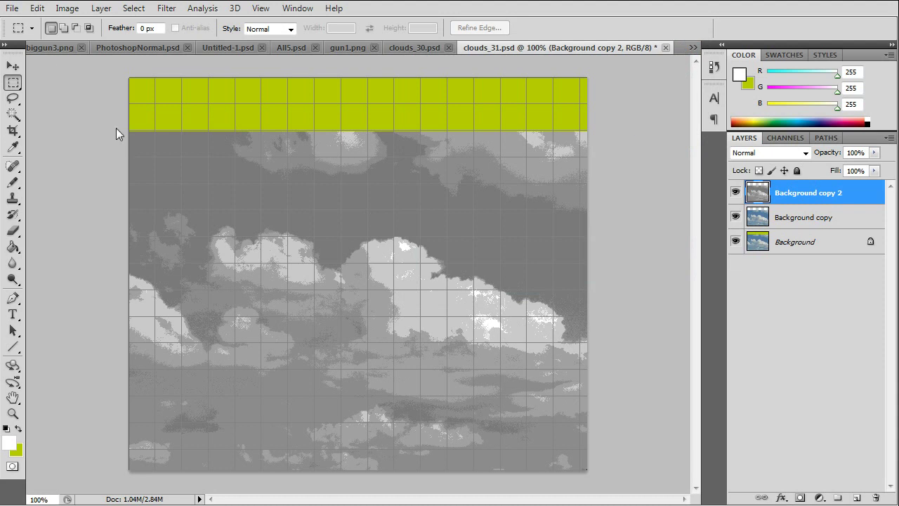
Step: Hide Background and Background copy 2, leaving Background copy visible and active
{"action": "left_click", "coordinate": [736, 216]}
{"action": "left_click", "coordinate": [736, 243]}
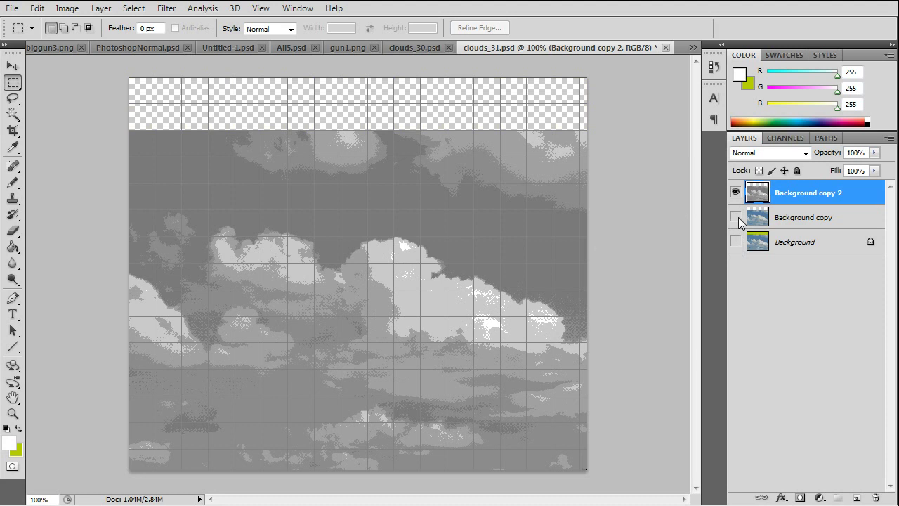
{"action": "left_click", "coordinate": [736, 217]}
{"action": "left_click", "coordinate": [736, 192]}
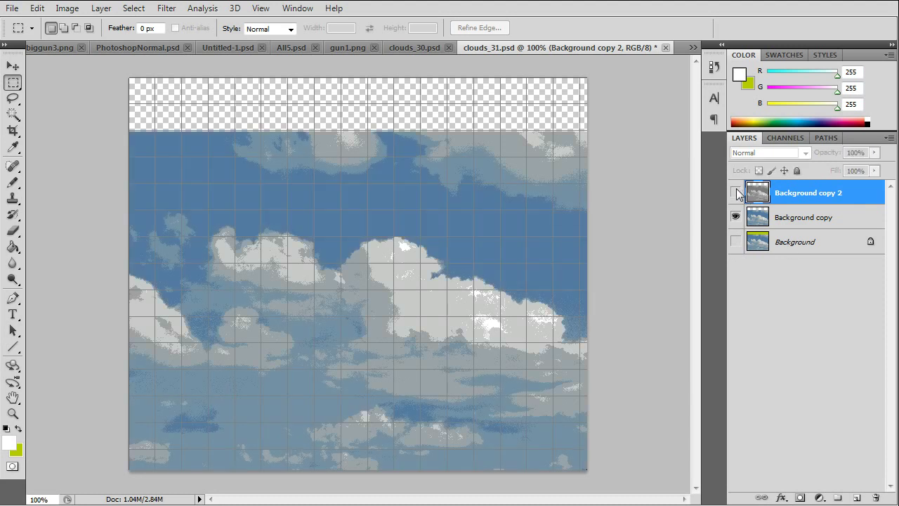
{"action": "left_click", "coordinate": [800, 217]}
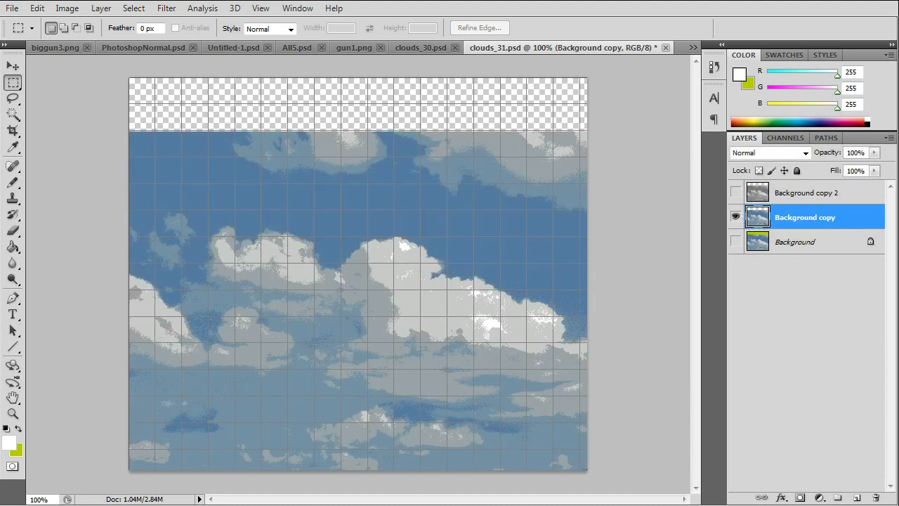
Step: Magic Wand select every dark blue sky area non-contiguously
{"action": "left_click", "coordinate": [14, 118]}
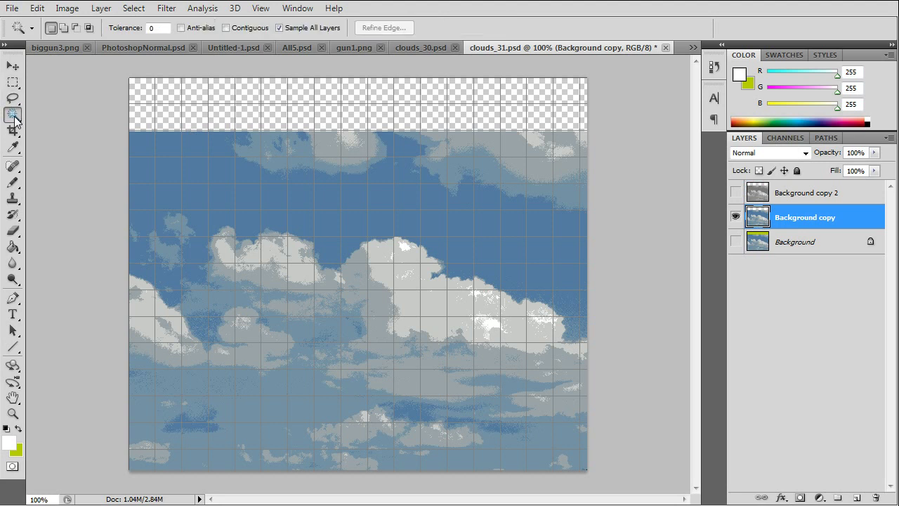
{"action": "left_click", "coordinate": [253, 198]}
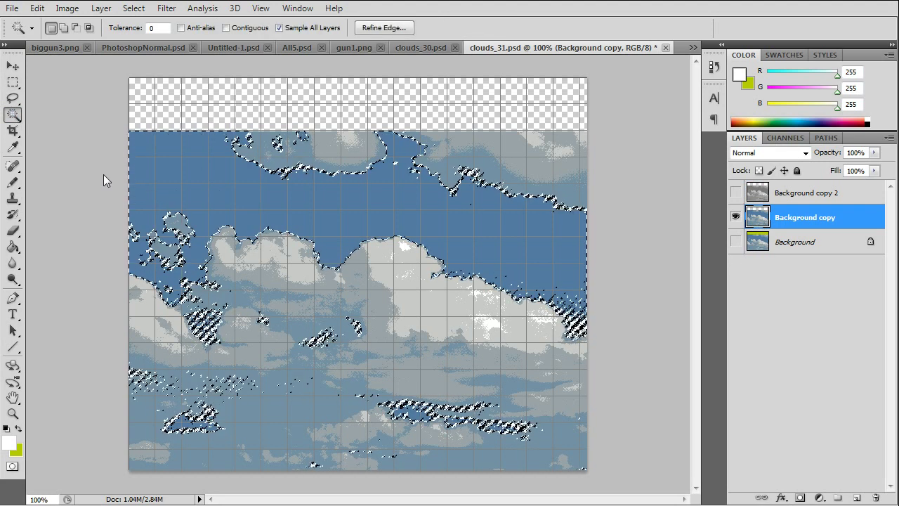
{"action": "key", "text": "ctrl+d"}
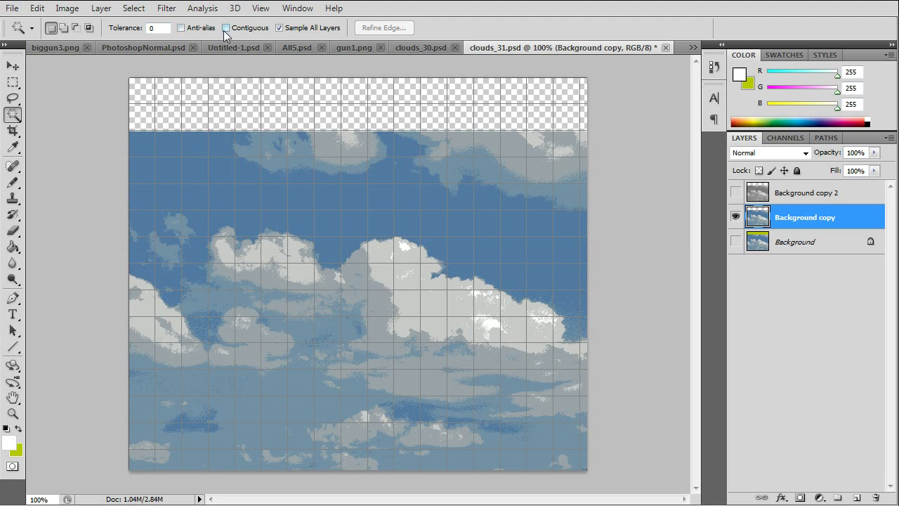
{"action": "left_click", "coordinate": [153, 29]}
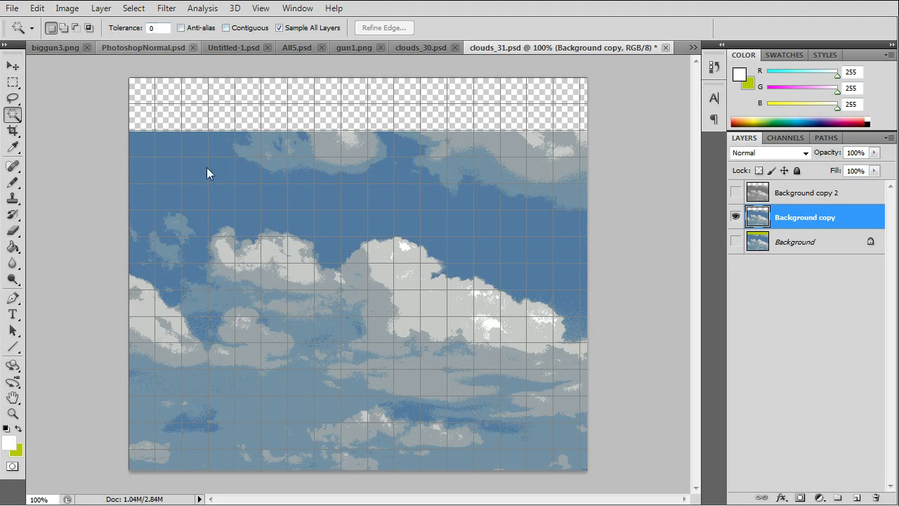
{"action": "left_click", "coordinate": [207, 187]}
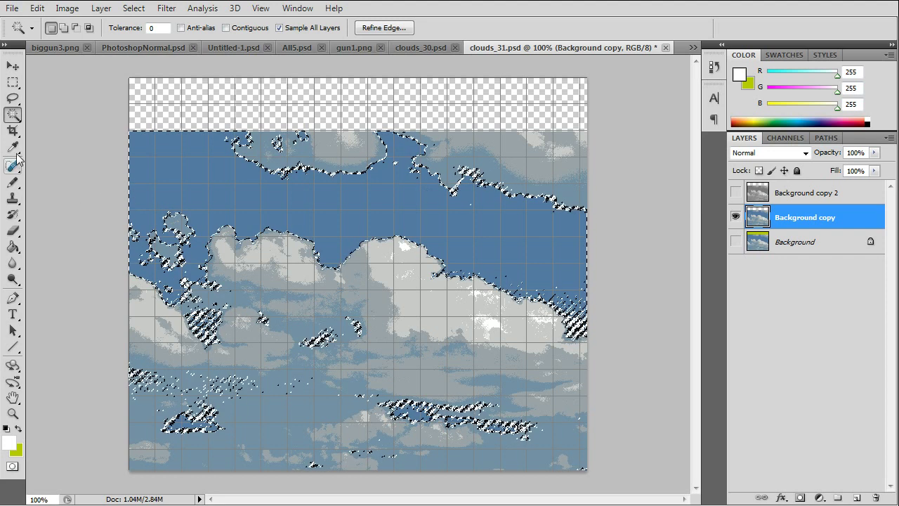
Step: Eyedrop the sky blue and the matching dark grey into the colour swatches
{"action": "key", "text": "i"}
{"action": "left_click", "coordinate": [183, 186]}
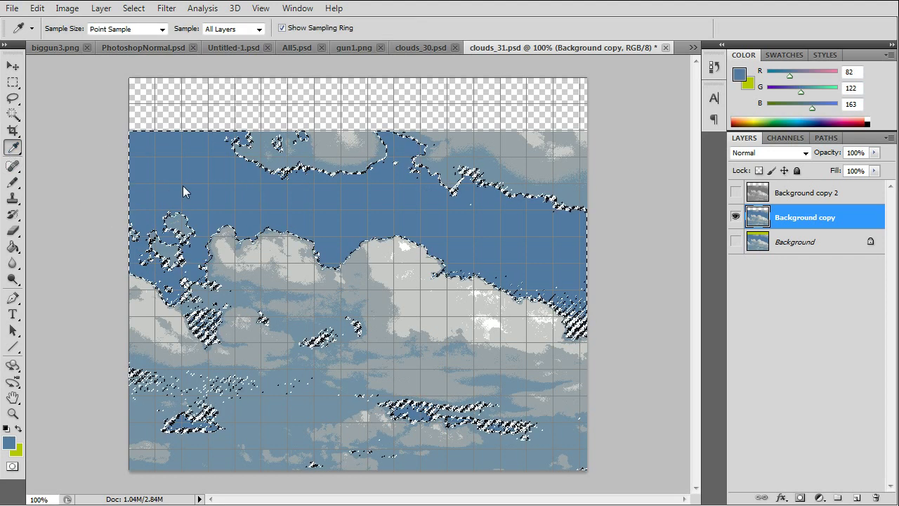
{"action": "left_click", "coordinate": [18, 429]}
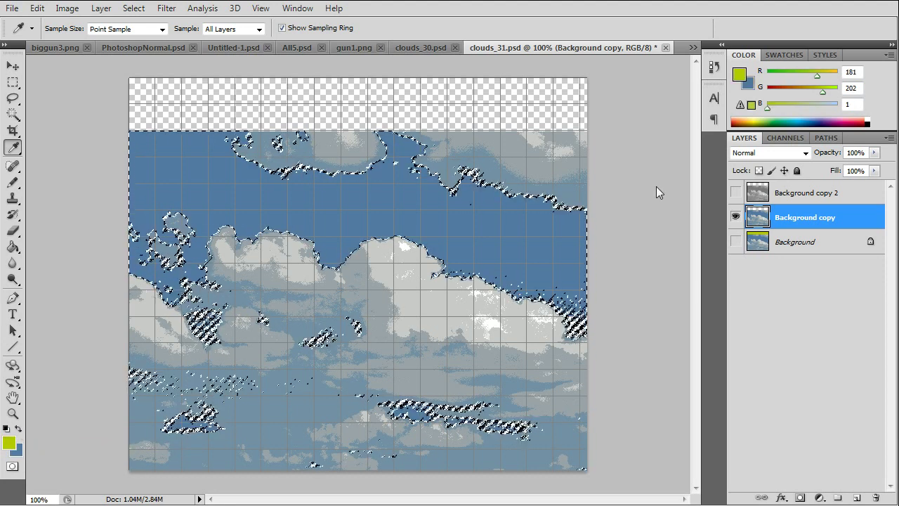
{"action": "left_click", "coordinate": [735, 192]}
{"action": "left_click", "coordinate": [757, 197]}
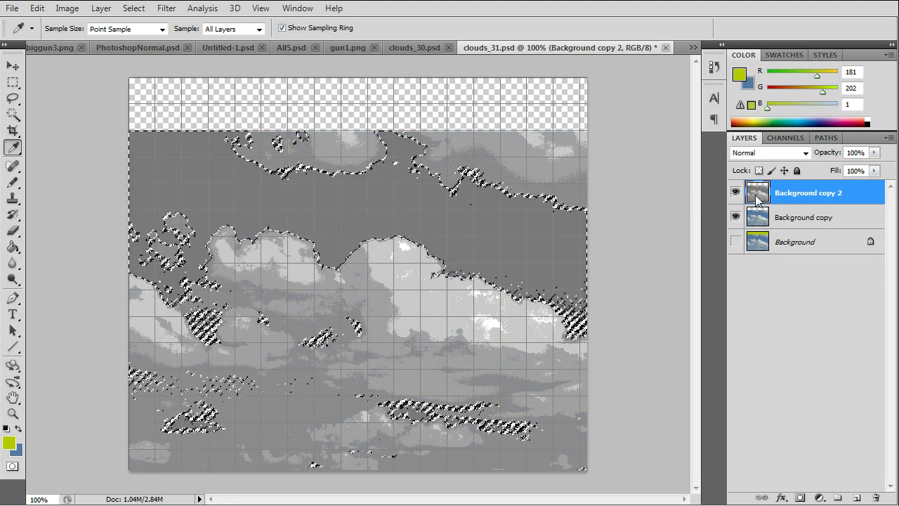
{"action": "left_click", "coordinate": [229, 192]}
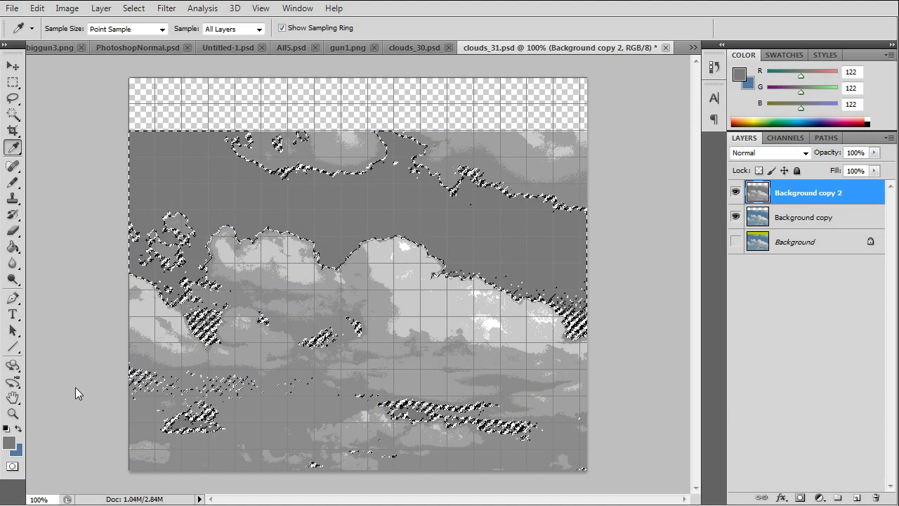
Step: Delete the selected sky from Background copy, deselect, and reactivate the grey layer
{"action": "left_click", "coordinate": [735, 192]}
{"action": "left_click", "coordinate": [754, 214]}
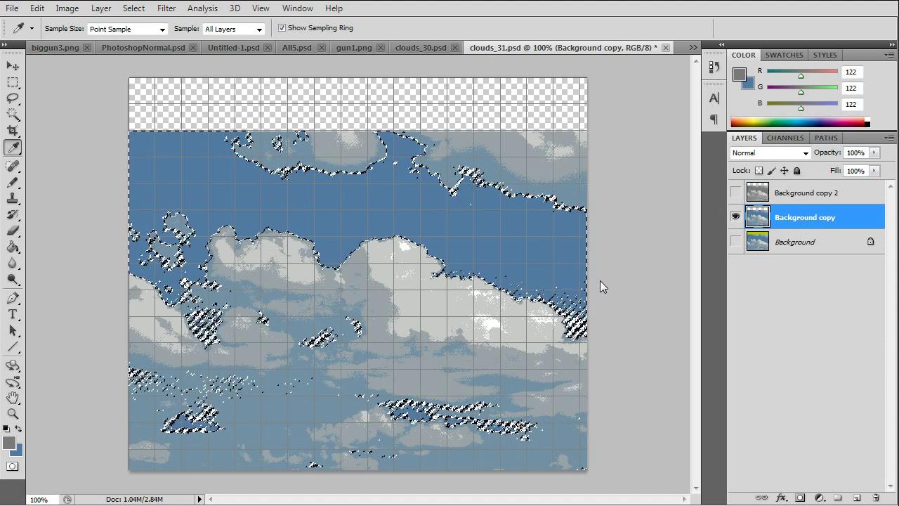
{"action": "key", "text": "Delete"}
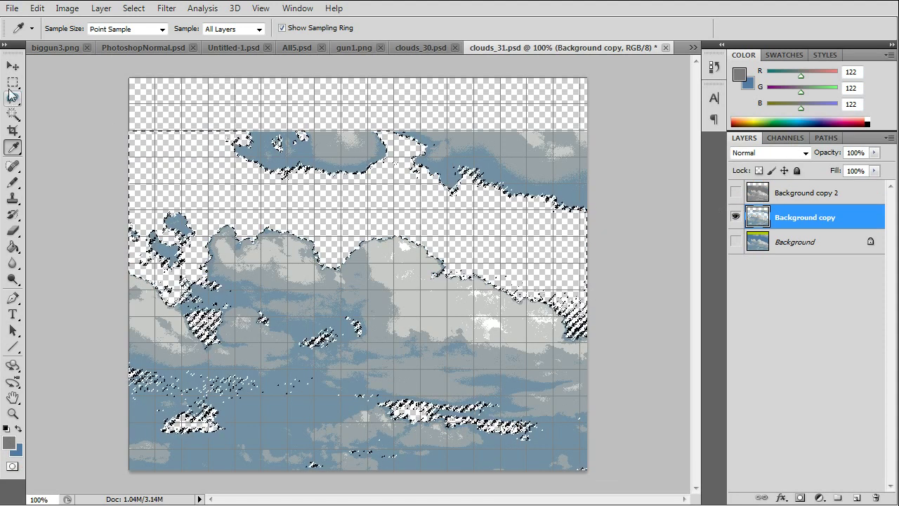
{"action": "key", "text": "m"}
{"action": "key", "text": "ctrl+d"}
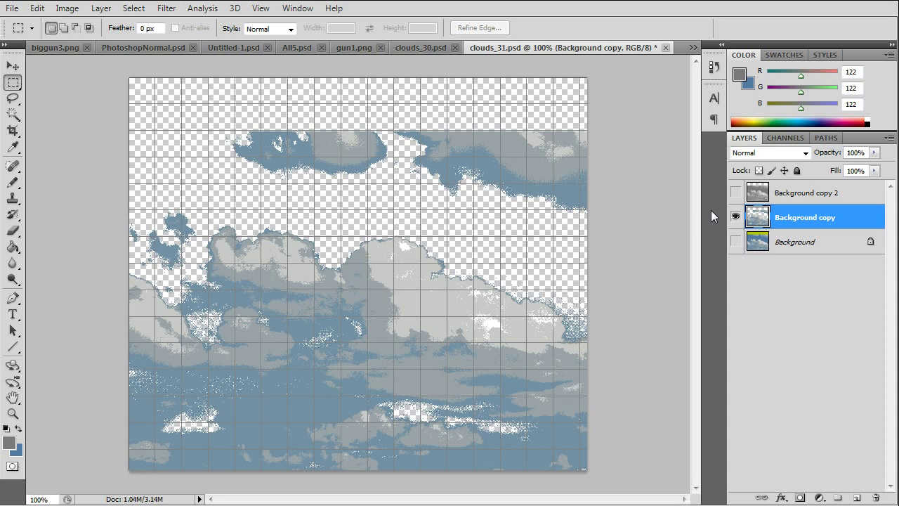
{"action": "left_click", "coordinate": [735, 193]}
{"action": "left_click", "coordinate": [760, 198]}
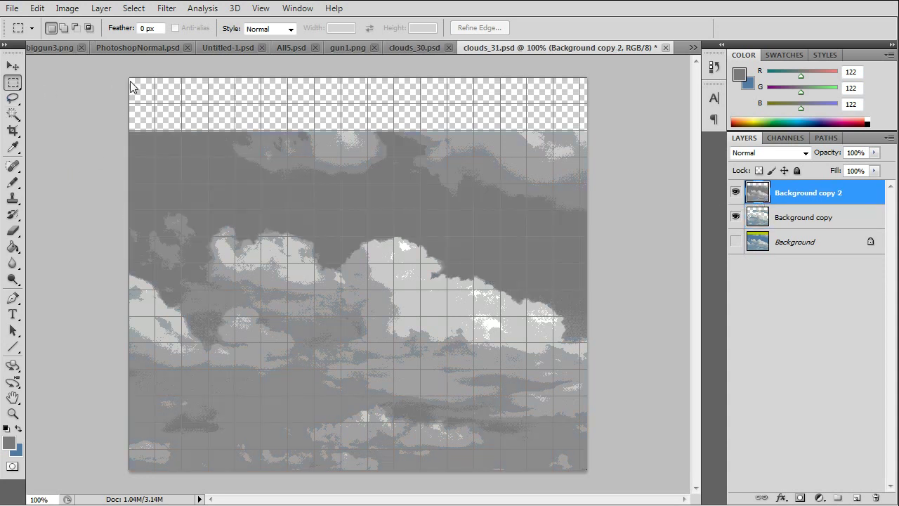
Step: Fill the top-left band square with the foreground grey
{"action": "left_click_drag", "start_coordinate": [130, 79], "coordinate": [156, 104]}
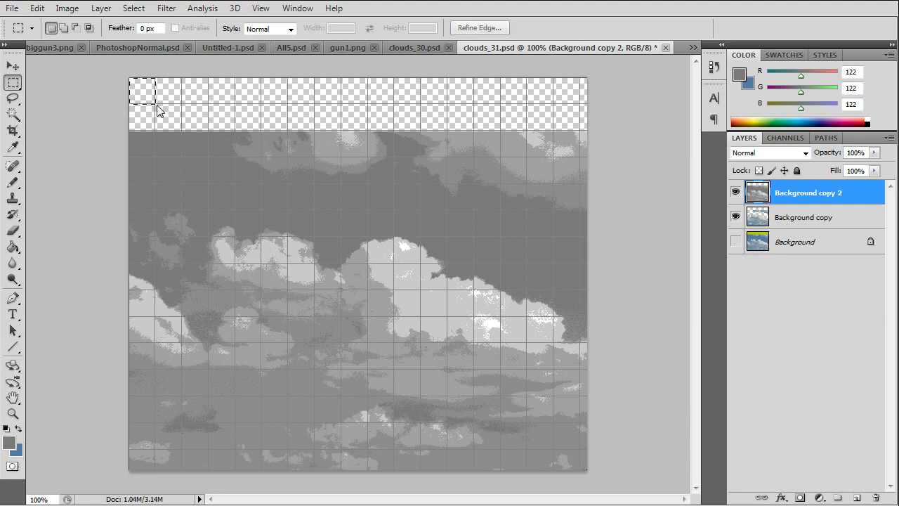
{"action": "left_click", "coordinate": [37, 8]}
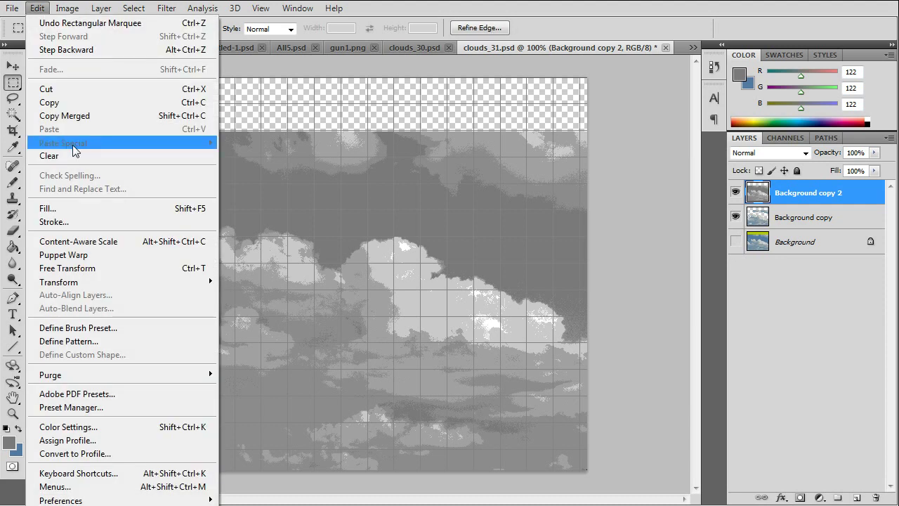
{"action": "left_click", "coordinate": [77, 206]}
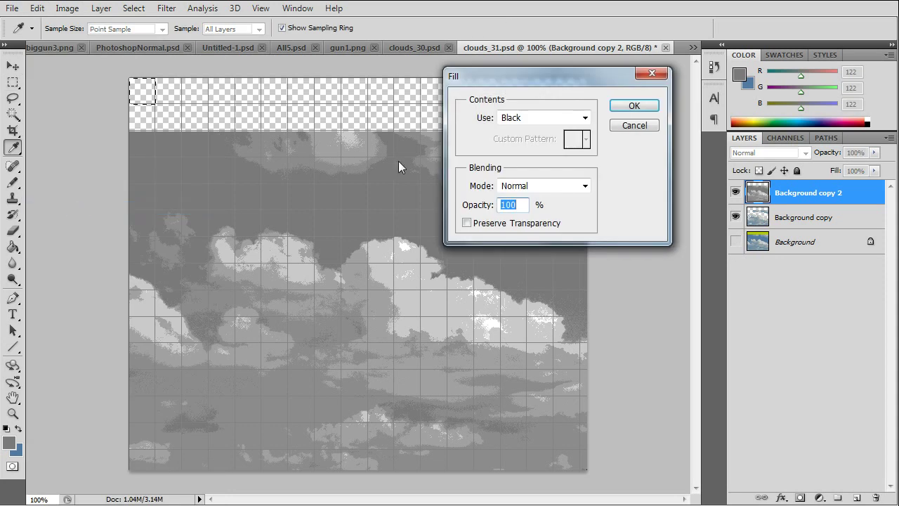
{"action": "left_click", "coordinate": [580, 117]}
{"action": "left_click", "coordinate": [567, 131]}
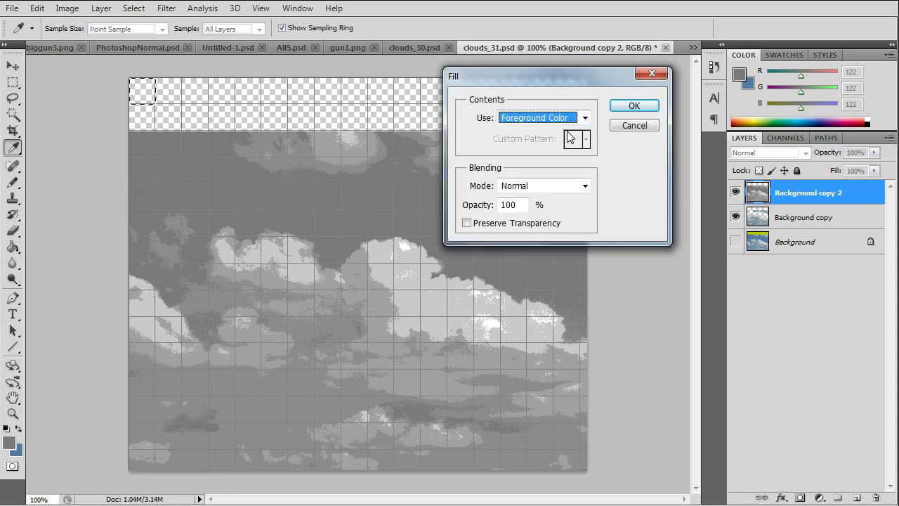
{"action": "left_click", "coordinate": [634, 106]}
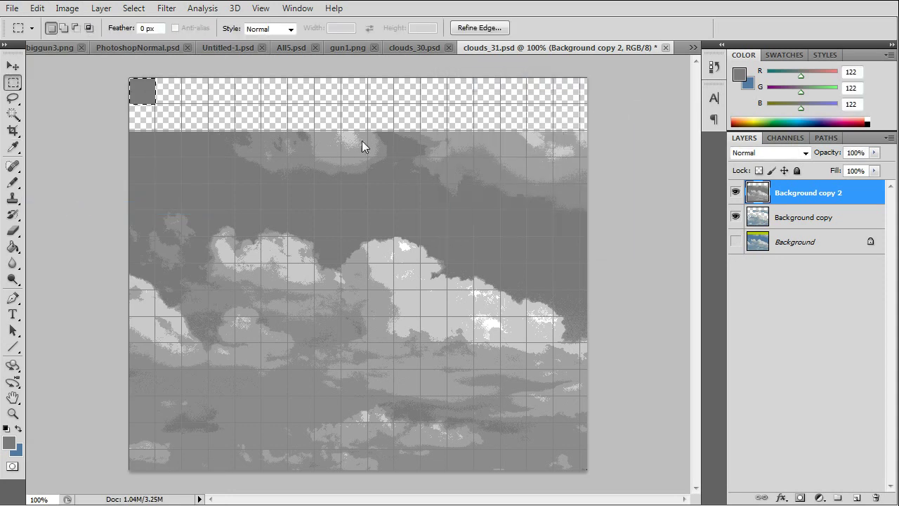
Step: Fill the square below with the background blue, then deselect
{"action": "left_click_drag", "start_coordinate": [129, 104], "coordinate": [154, 130]}
{"action": "left_click", "coordinate": [37, 8]}
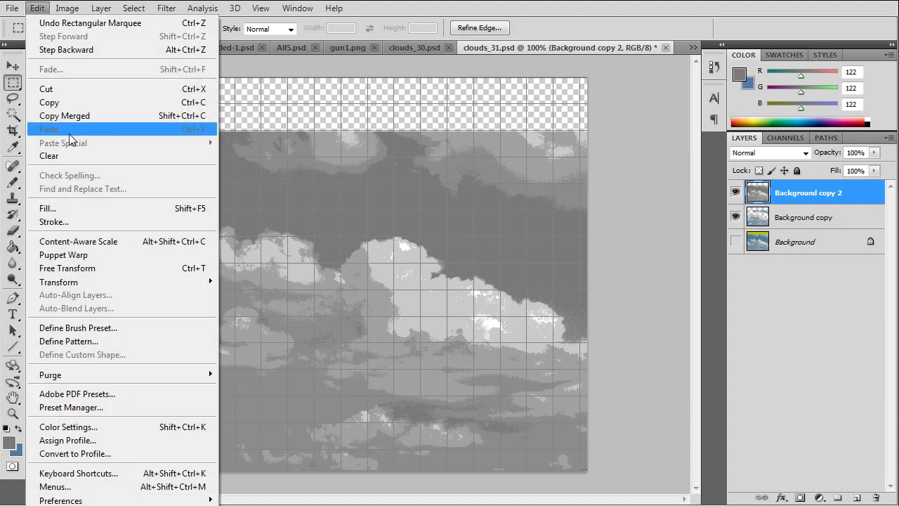
{"action": "left_click", "coordinate": [79, 206]}
{"action": "left_click", "coordinate": [584, 118]}
{"action": "left_click", "coordinate": [572, 144]}
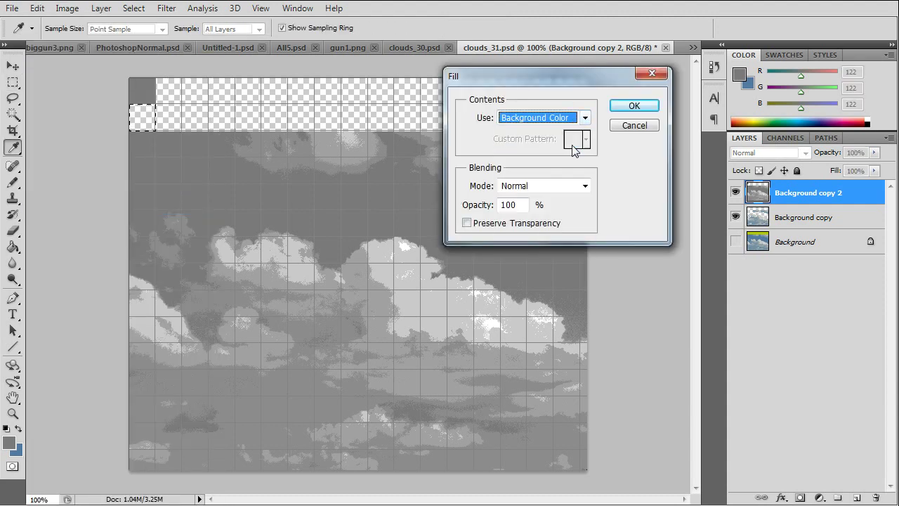
{"action": "left_click", "coordinate": [631, 106]}
{"action": "key", "text": "m"}
{"action": "key", "text": "ctrl+d"}
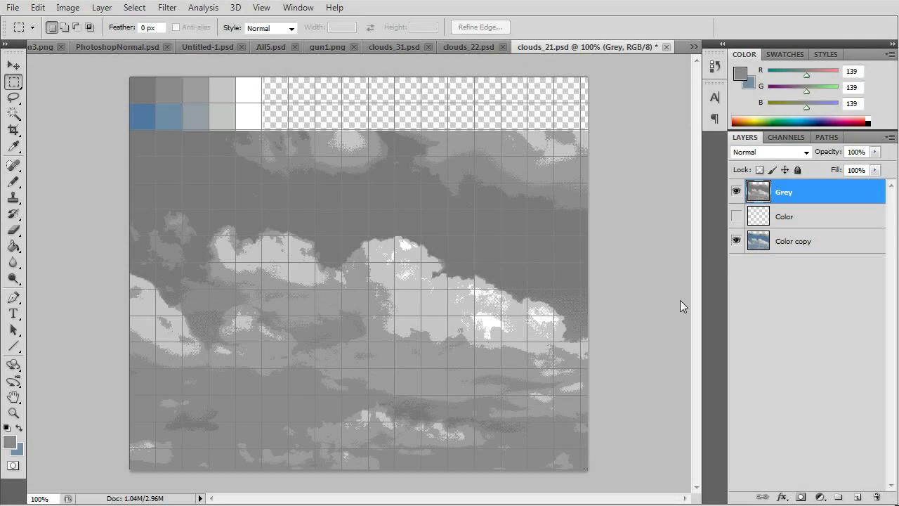
Step: Magic Wand select the areas matching the four grey swatches and the white swatch
{"action": "left_click", "coordinate": [14, 117], "text": "alt"}
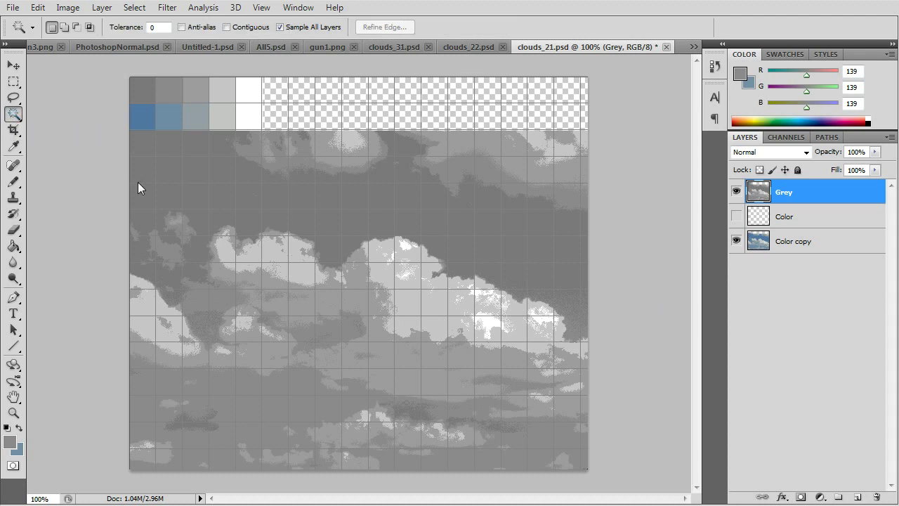
{"action": "left_click", "coordinate": [139, 95]}
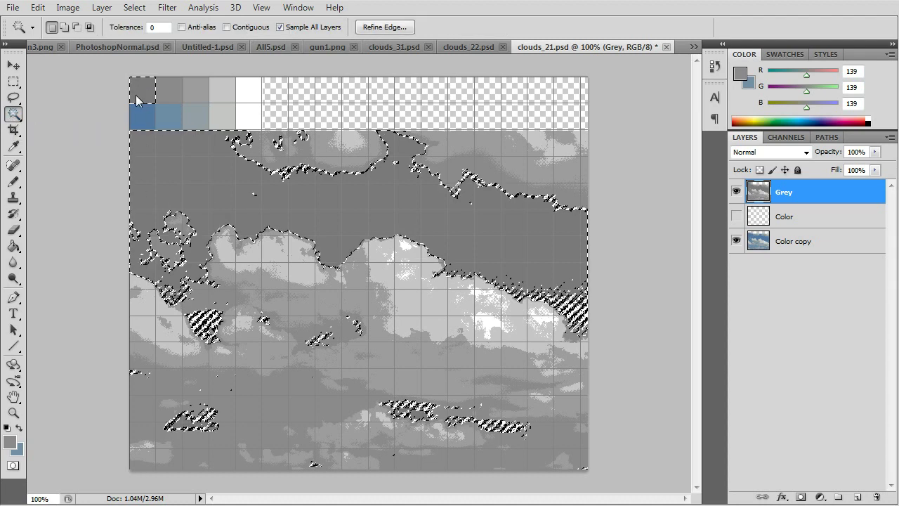
{"action": "left_click", "coordinate": [166, 96]}
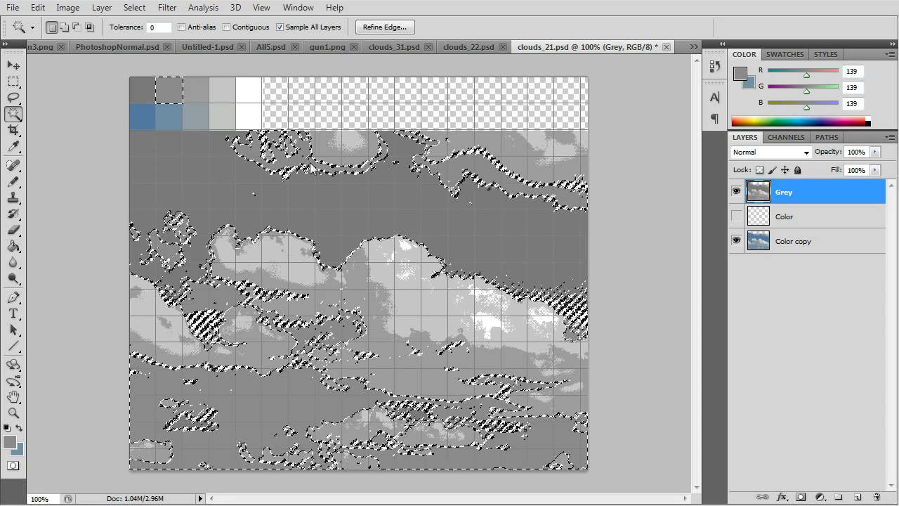
{"action": "left_click", "coordinate": [196, 104]}
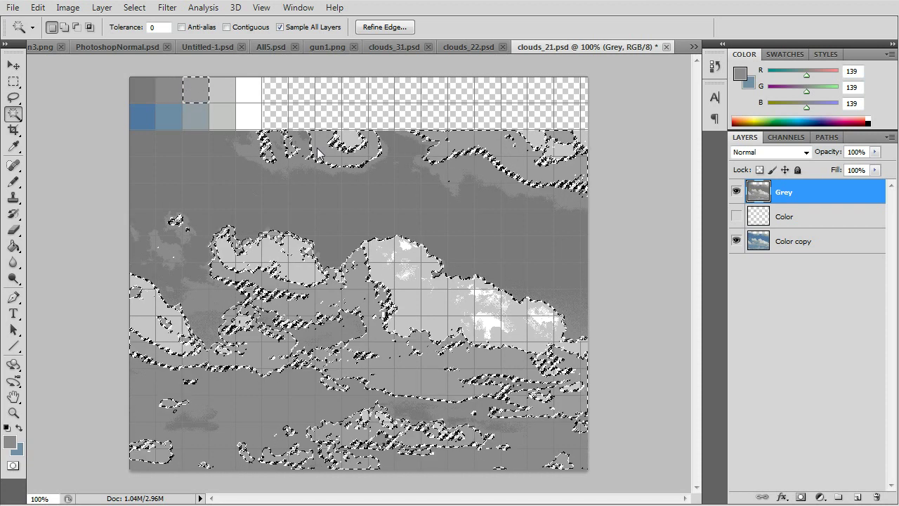
{"action": "left_click", "coordinate": [234, 102]}
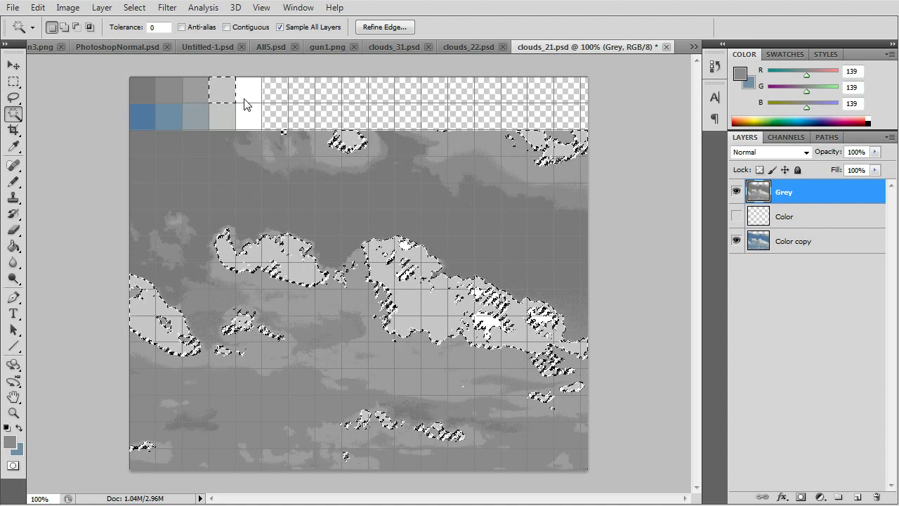
{"action": "left_click", "coordinate": [252, 102]}
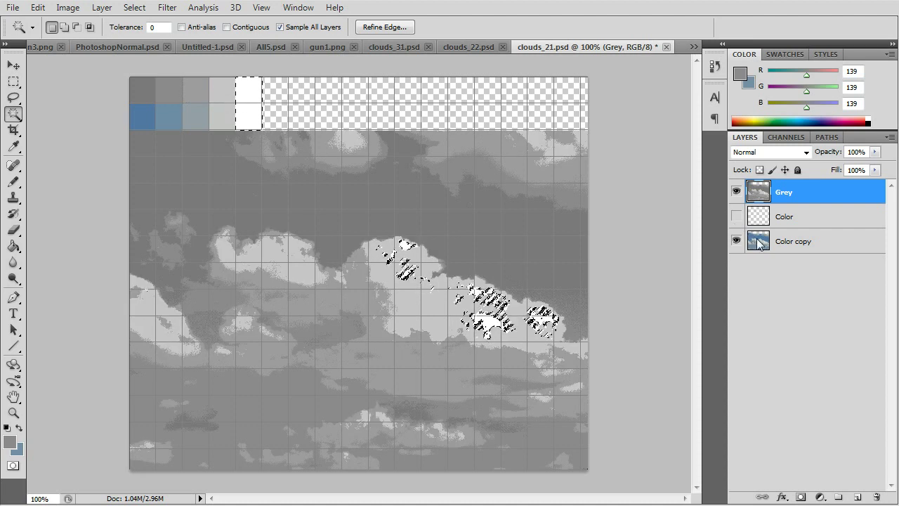
Step: Activate the Color copy layer, deselect, then make the Grey layer active
{"action": "left_click", "coordinate": [793, 241]}
{"action": "key", "text": "ctrl+d"}
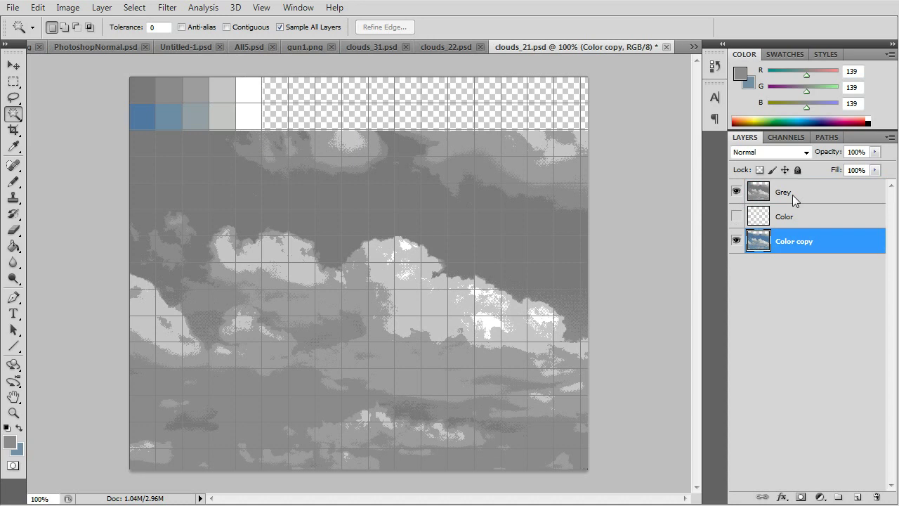
{"action": "left_click", "coordinate": [792, 195]}
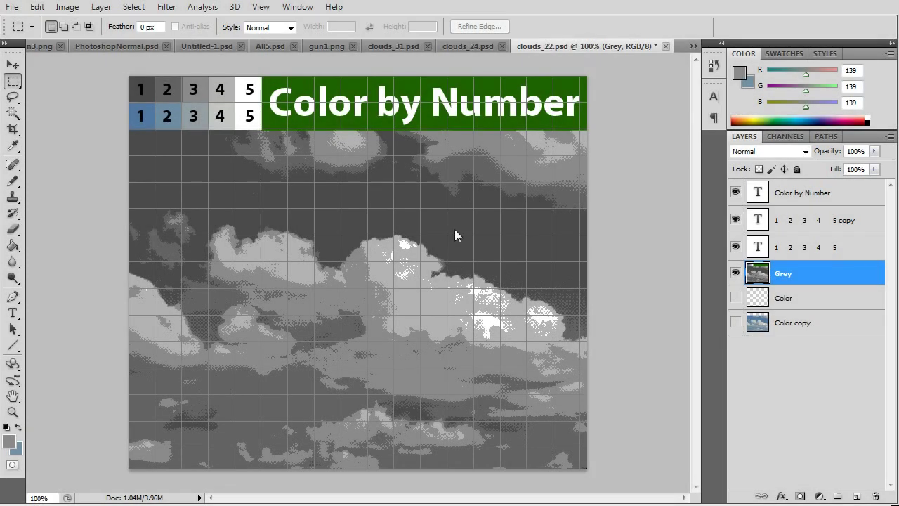
Step: Nudge the 1 2 3 4 5 number layer one pixel left
{"action": "left_click", "coordinate": [761, 251]}
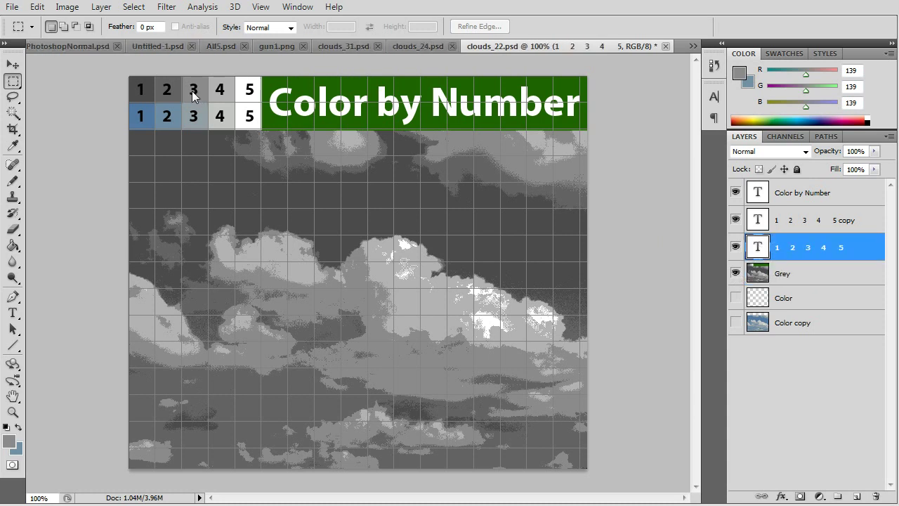
{"action": "key", "text": "v"}
{"action": "key", "text": "Left"}
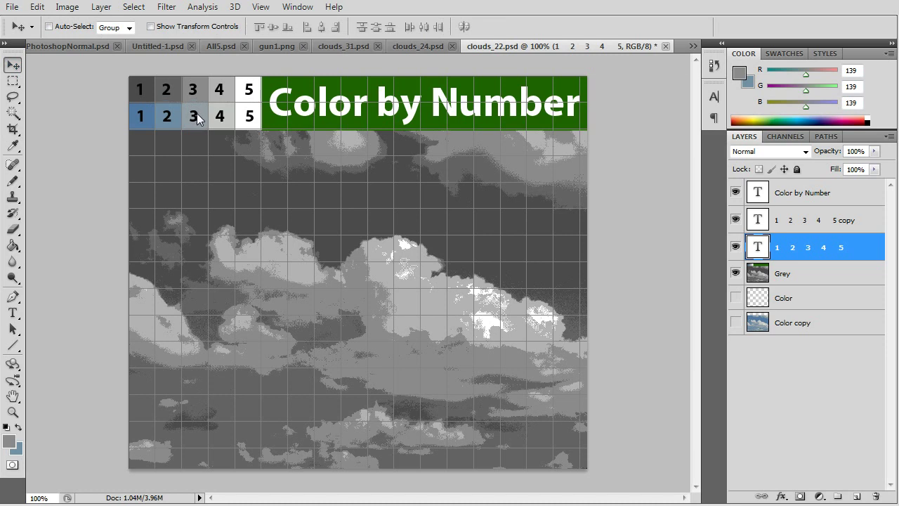
Step: Add a '1 2 3' text label over the clouds, move it, then delete it
{"action": "key", "text": "t"}
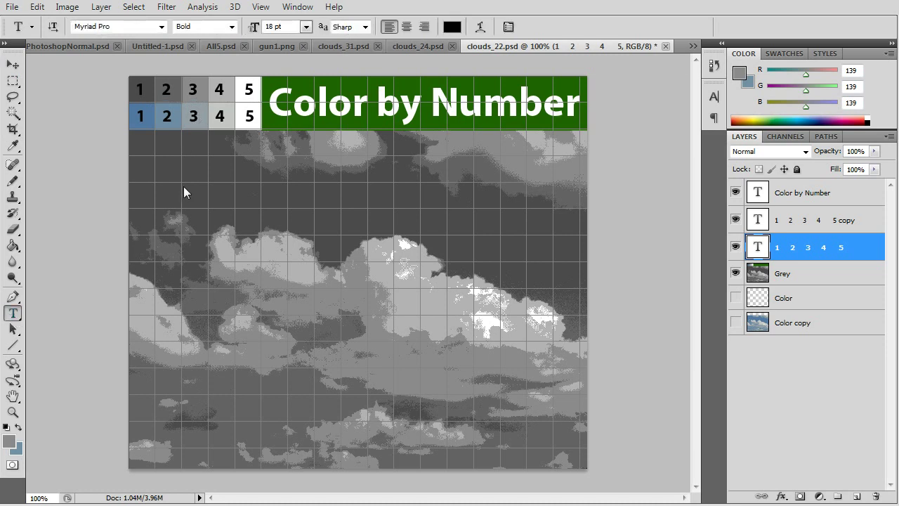
{"action": "left_click_drag", "start_coordinate": [182, 182], "coordinate": [379, 235]}
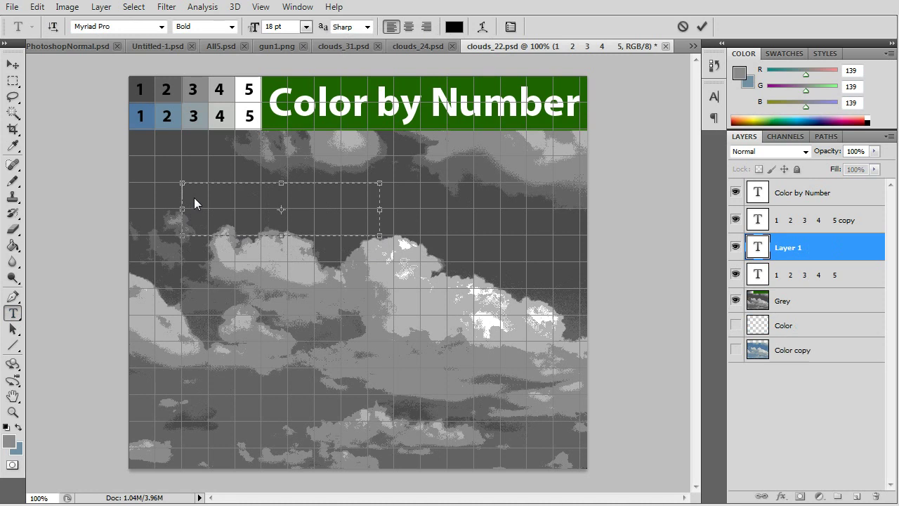
{"action": "type", "text": "1 2 3"}
{"action": "left_click", "coordinate": [13, 64]}
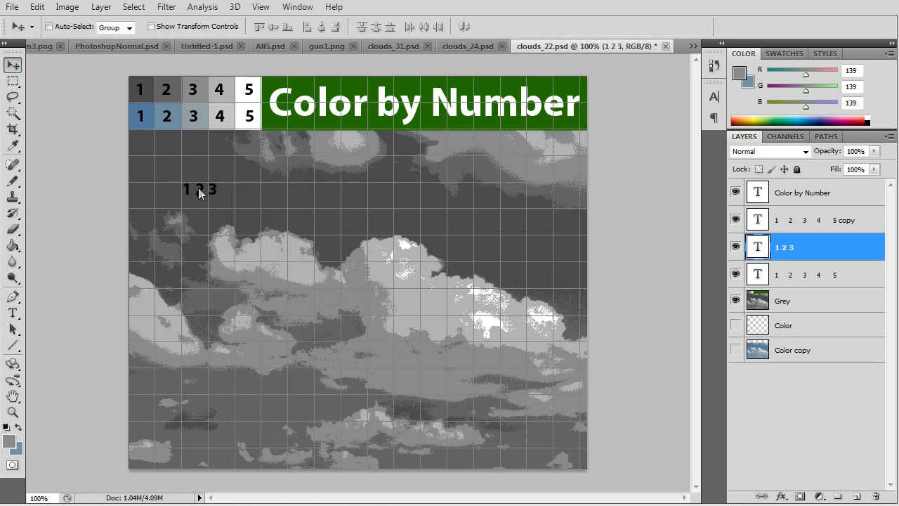
{"action": "left_click_drag", "start_coordinate": [213, 192], "coordinate": [184, 176]}
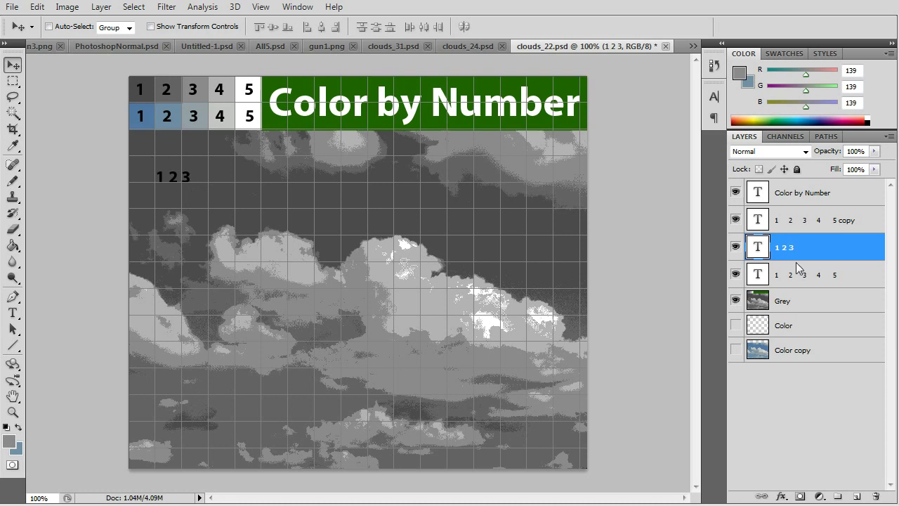
{"action": "key", "text": "Delete"}
Step: Shift the Color by Number title layer slightly within its band
{"action": "left_click", "coordinate": [790, 222]}
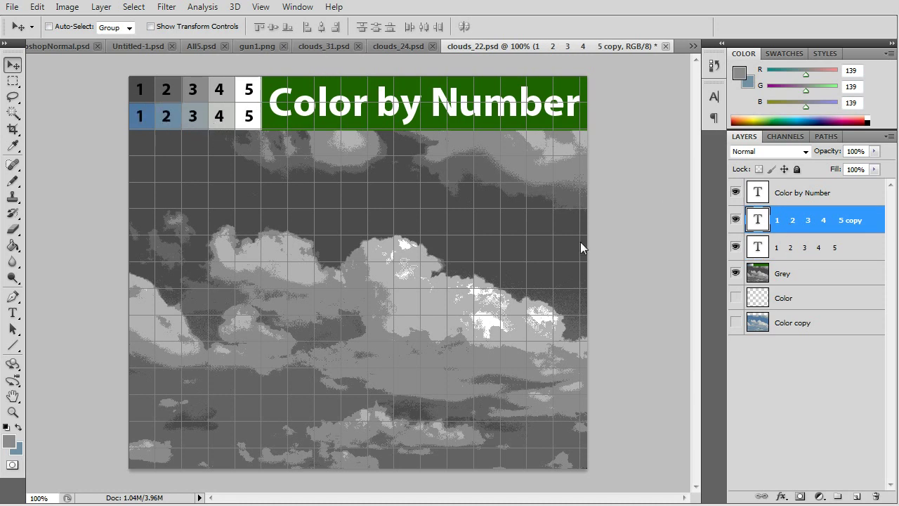
{"action": "left_click", "coordinate": [798, 250]}
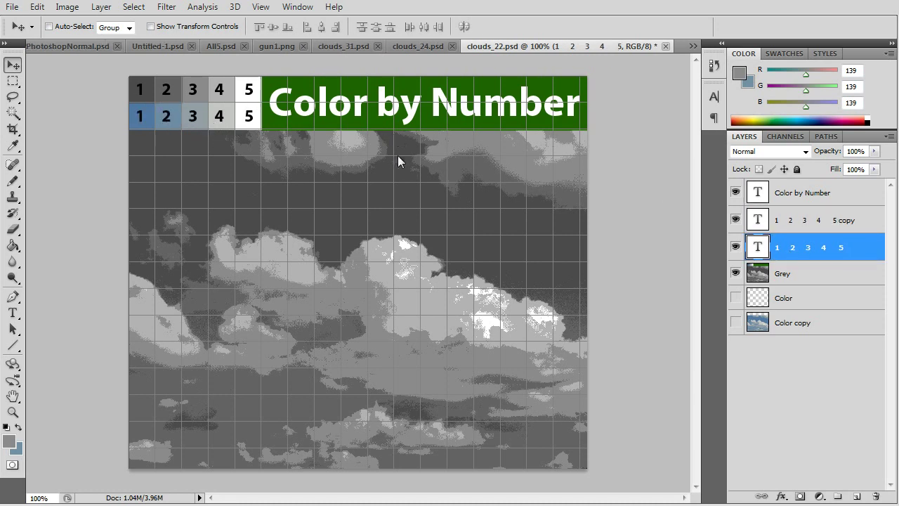
{"action": "left_click", "coordinate": [795, 194]}
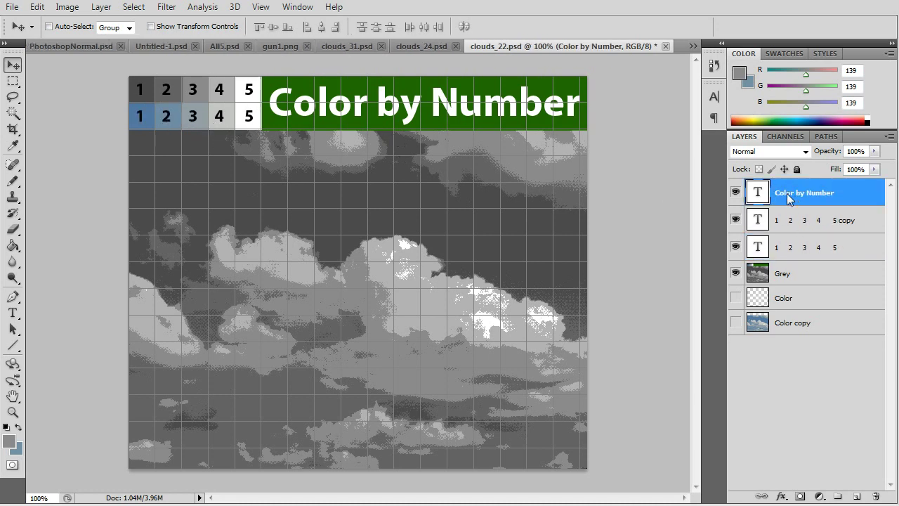
{"action": "mouse_move", "coordinate": [442, 118]}
{"action": "left_mouse_down"}
{"action": "mouse_move", "coordinate": [449, 134]}
{"action": "mouse_move", "coordinate": [431, 108]}
{"action": "left_mouse_up"}
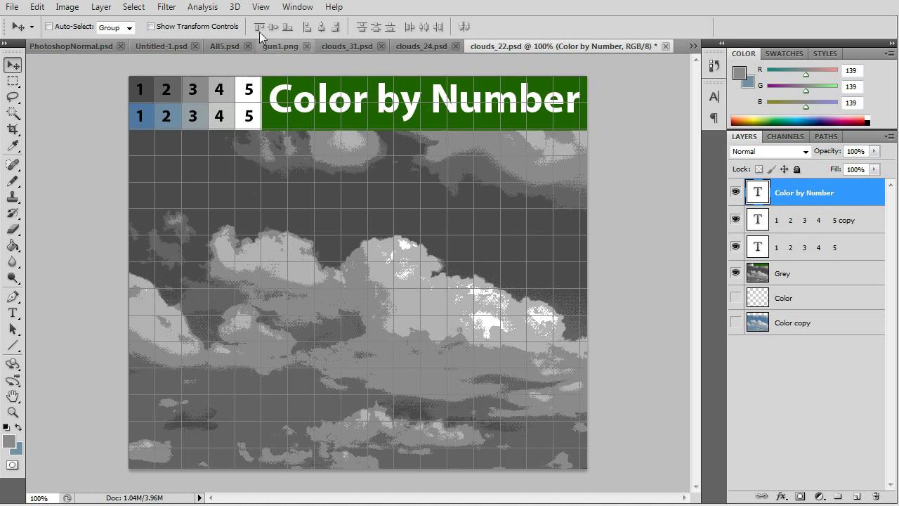
Step: Turn off the View > Show > Grid overlay on clouds_22.psd
{"action": "left_click", "coordinate": [259, 7]}
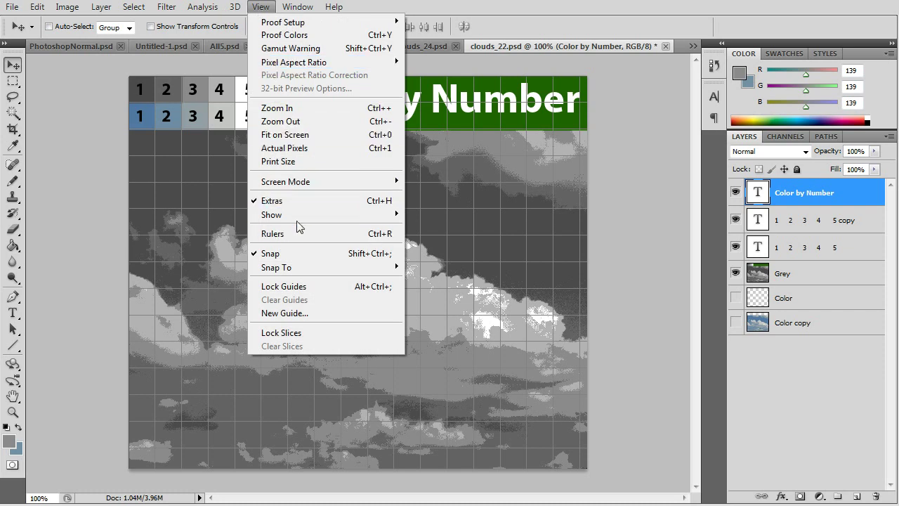
{"action": "mouse_move", "coordinate": [299, 215]}
{"action": "left_click", "coordinate": [488, 256]}
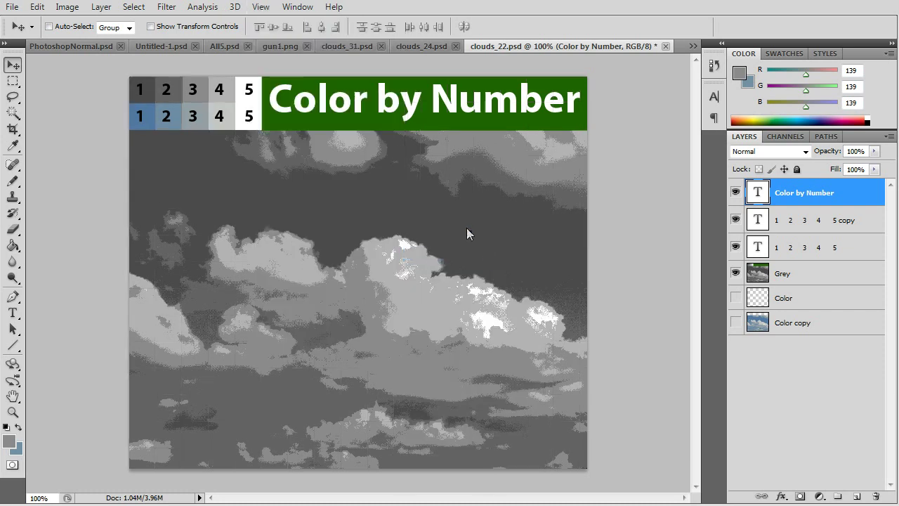
{"action": "left_click", "coordinate": [262, 8]}
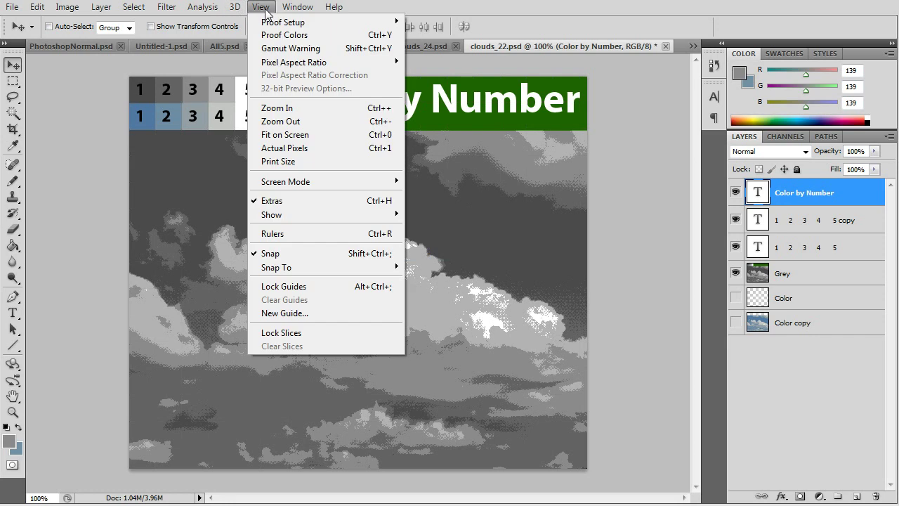
{"action": "left_click", "coordinate": [266, 10]}
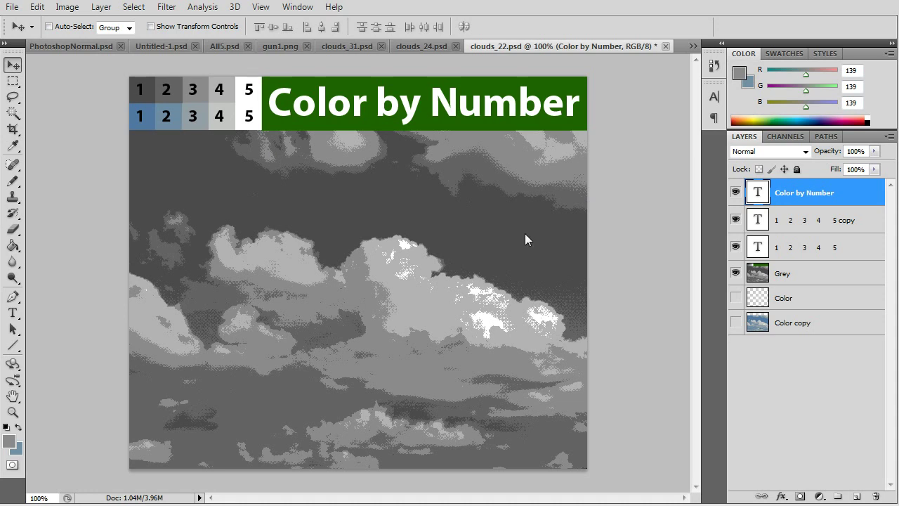
Step: Set the print page orientation to landscape (11 x 8.5 in) in Print
{"action": "left_click", "coordinate": [12, 7]}
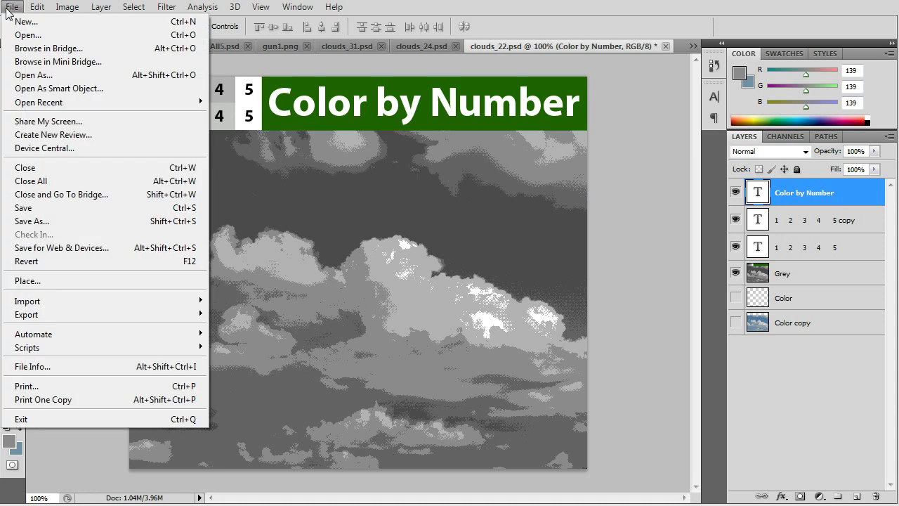
{"action": "left_click", "coordinate": [60, 385]}
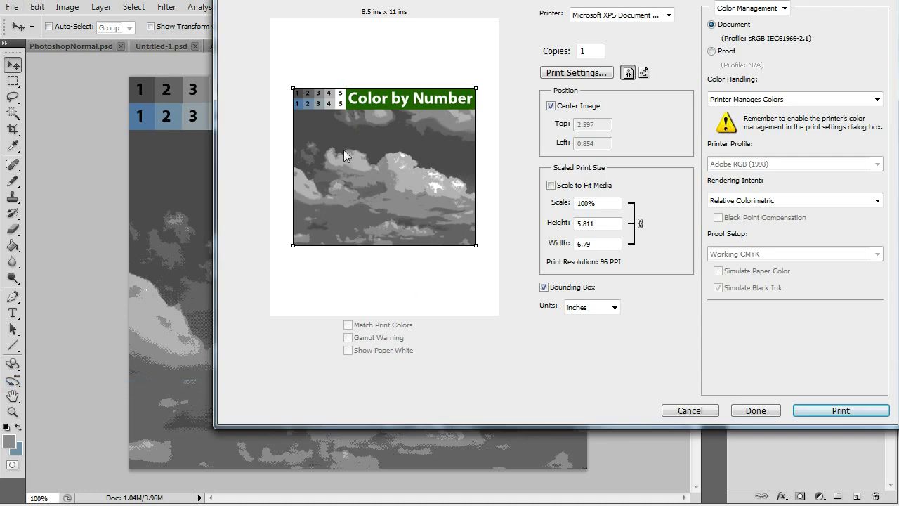
{"action": "left_click", "coordinate": [643, 73]}
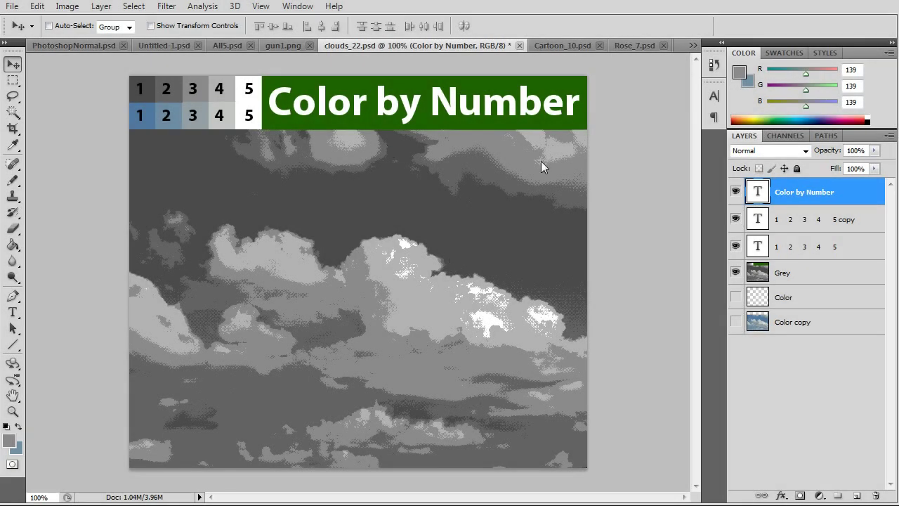
Step: In Cartoon_10.psd, hide the number labels, title and Grey layers to reveal the colour frog
{"action": "left_click", "coordinate": [566, 46]}
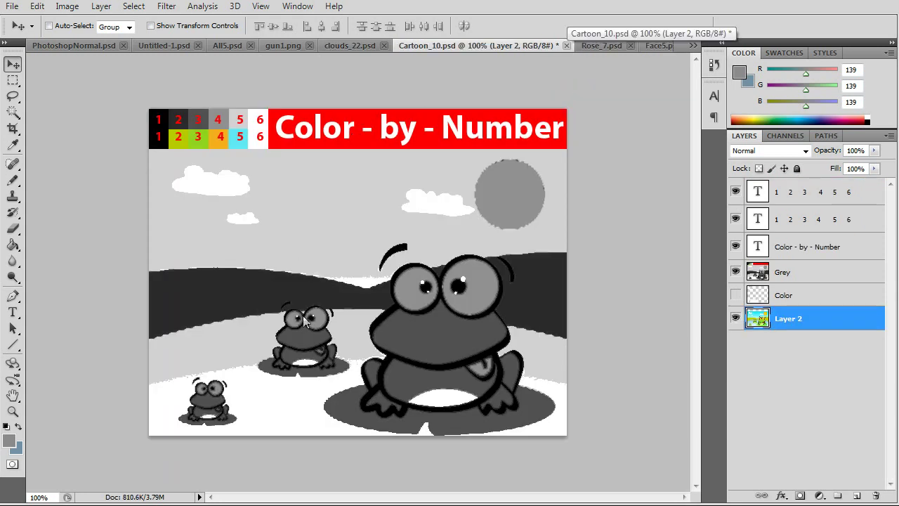
{"action": "left_click", "coordinate": [735, 246]}
{"action": "left_click", "coordinate": [735, 219]}
{"action": "left_click", "coordinate": [735, 192]}
{"action": "left_click", "coordinate": [737, 273]}
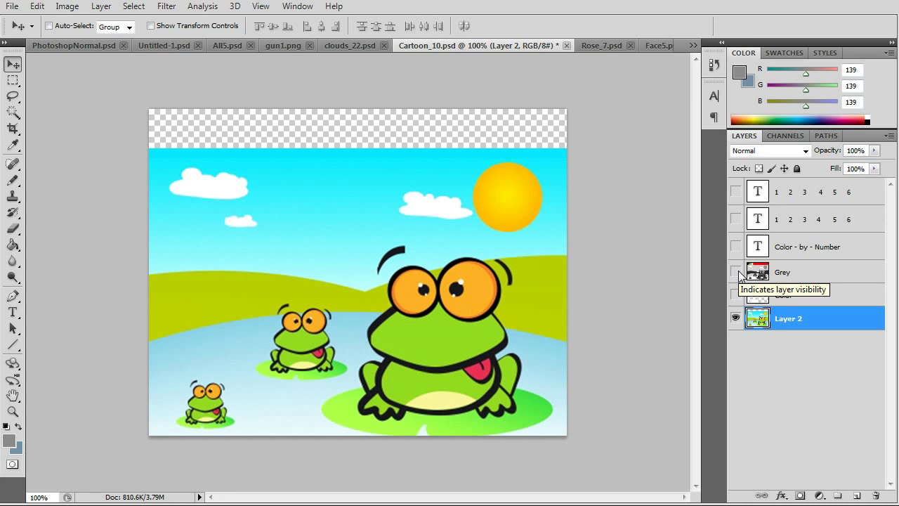
Step: Turn the Grey, title and number label layers back on to restore the grey sheet
{"action": "left_click", "coordinate": [736, 273]}
{"action": "left_click", "coordinate": [735, 247]}
{"action": "left_click", "coordinate": [735, 219]}
{"action": "left_click", "coordinate": [736, 192]}
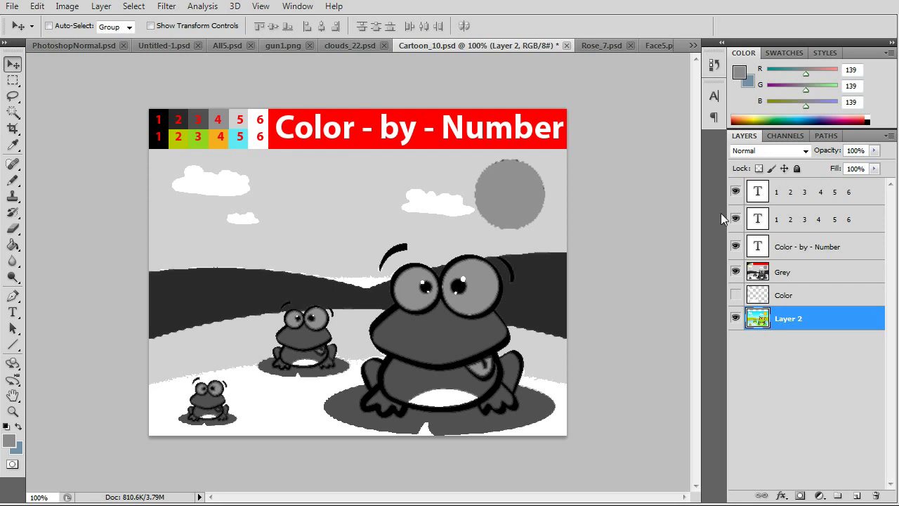
Step: In Rose_7.psd, show the coloured rose instead of the grey layers, then restore the grey sheet with its title and numbers
{"action": "left_click", "coordinate": [603, 46]}
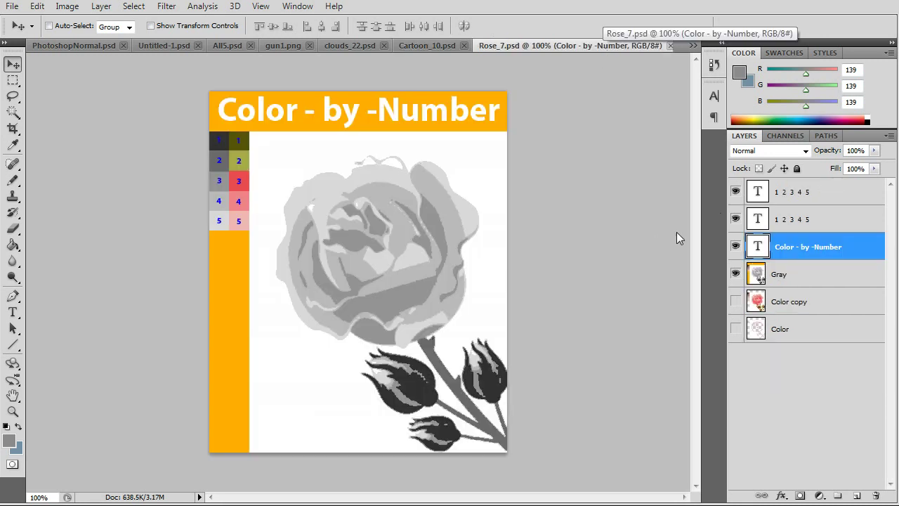
{"action": "left_click_drag", "start_coordinate": [735, 191], "coordinate": [735, 257]}
{"action": "left_click", "coordinate": [735, 273]}
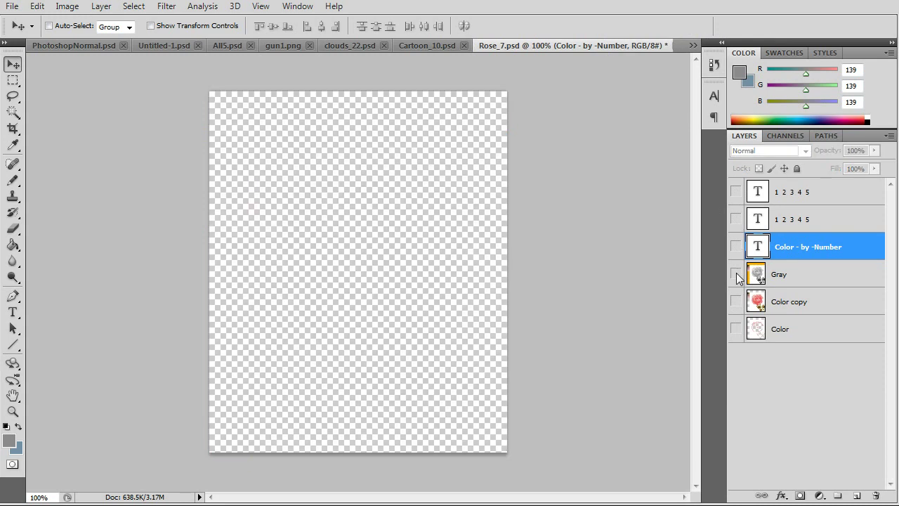
{"action": "left_click", "coordinate": [736, 301]}
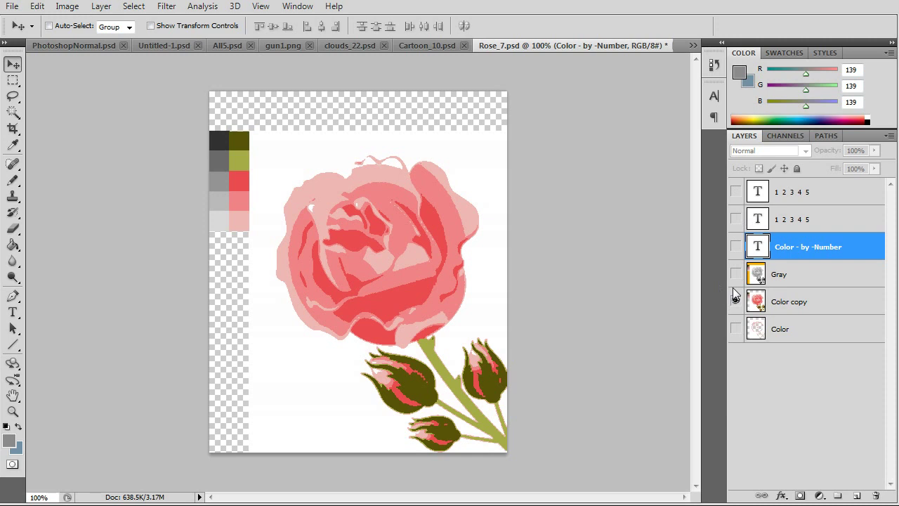
{"action": "left_click_drag", "start_coordinate": [735, 275], "coordinate": [739, 197]}
{"action": "left_click", "coordinate": [689, 45]}
Step: In Face5.psd, hide the Gray, number and title layers and show the colour portrait
{"action": "left_click", "coordinate": [746, 205]}
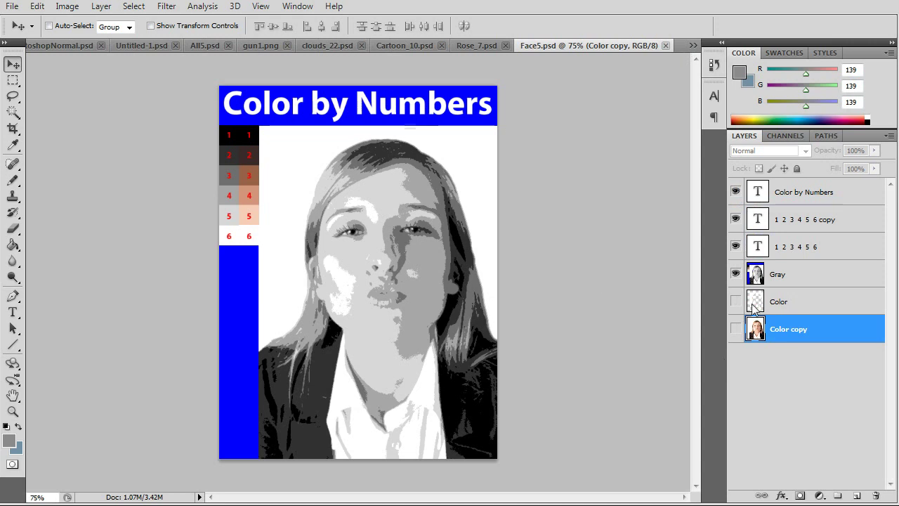
{"action": "left_click_drag", "start_coordinate": [735, 273], "coordinate": [735, 191]}
{"action": "left_click", "coordinate": [735, 328]}
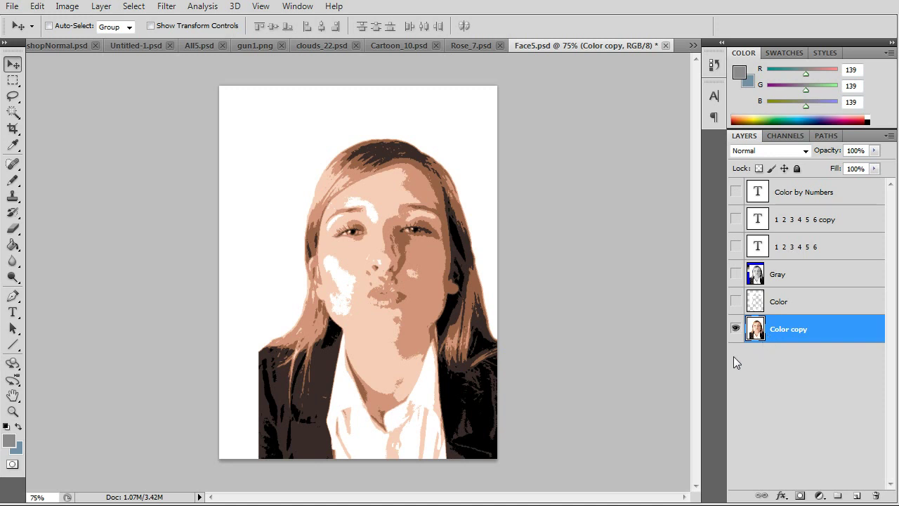
Step: Turn the Gray portrait, both number label layers and the Color by Numbers title back on
{"action": "left_click", "coordinate": [735, 274]}
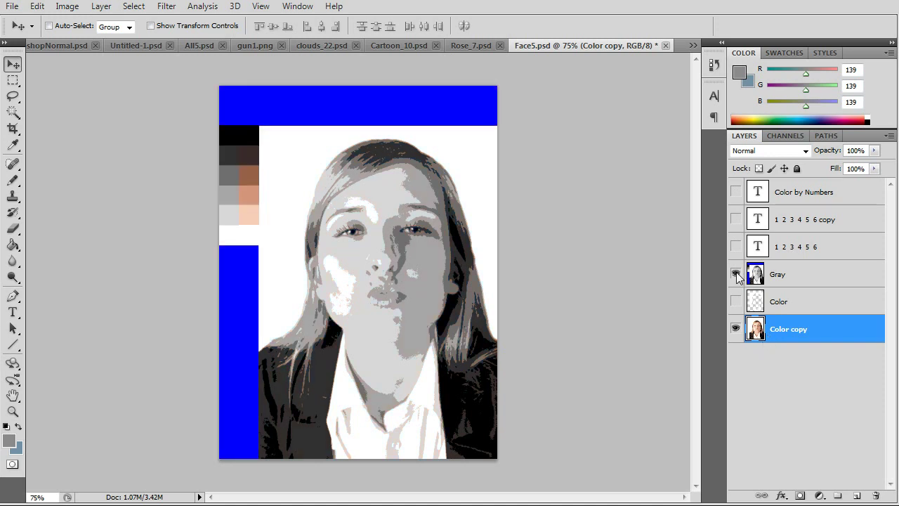
{"action": "left_click", "coordinate": [736, 246]}
{"action": "left_click", "coordinate": [735, 219]}
{"action": "left_click", "coordinate": [735, 193]}
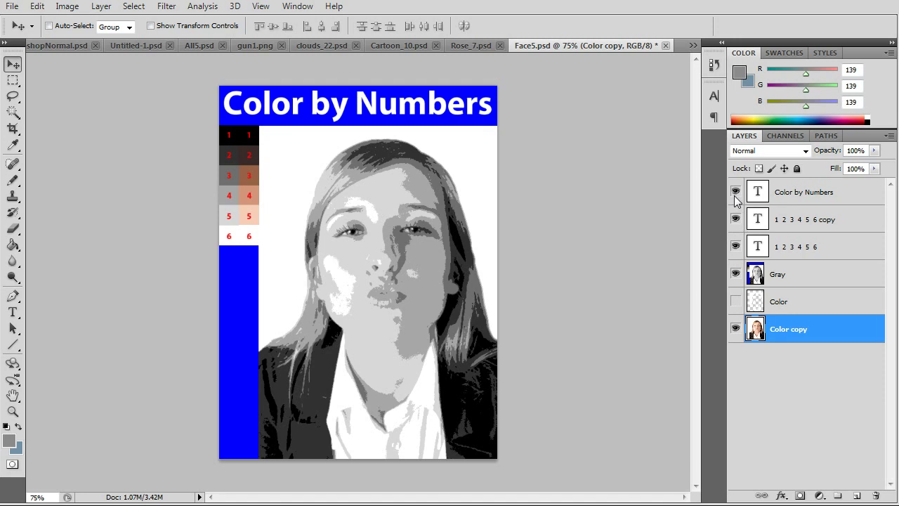